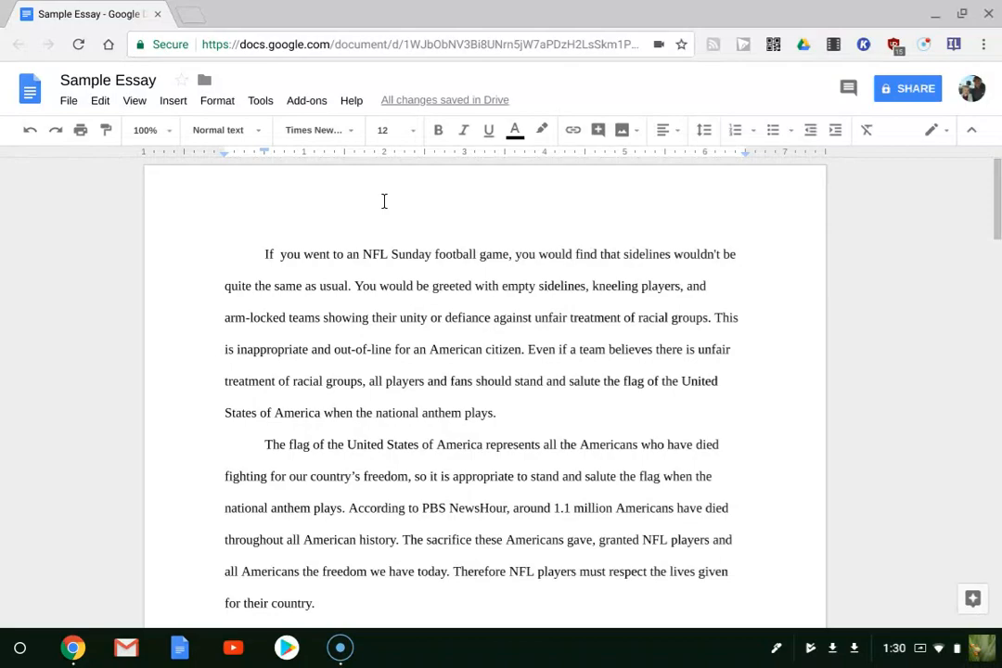
# Step: Add the comment "I might type in some feedback right here. And it could tend to get pretty lengthy because I want to be specific." to "You"
pyautogui.click(372, 203)
pyautogui.doubleClick(368, 286)
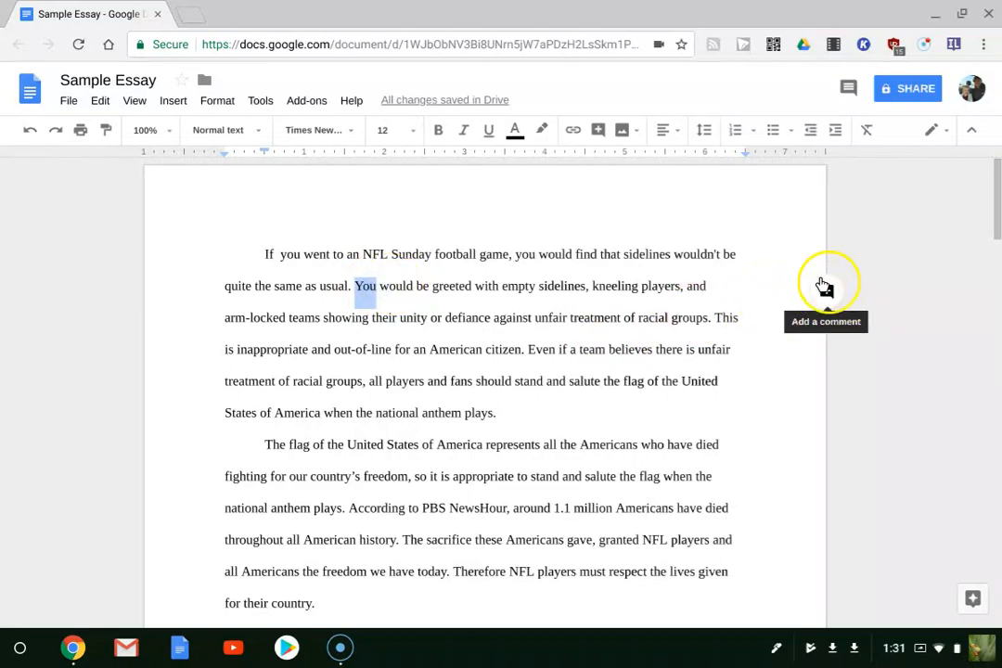
pyautogui.click(174, 100)
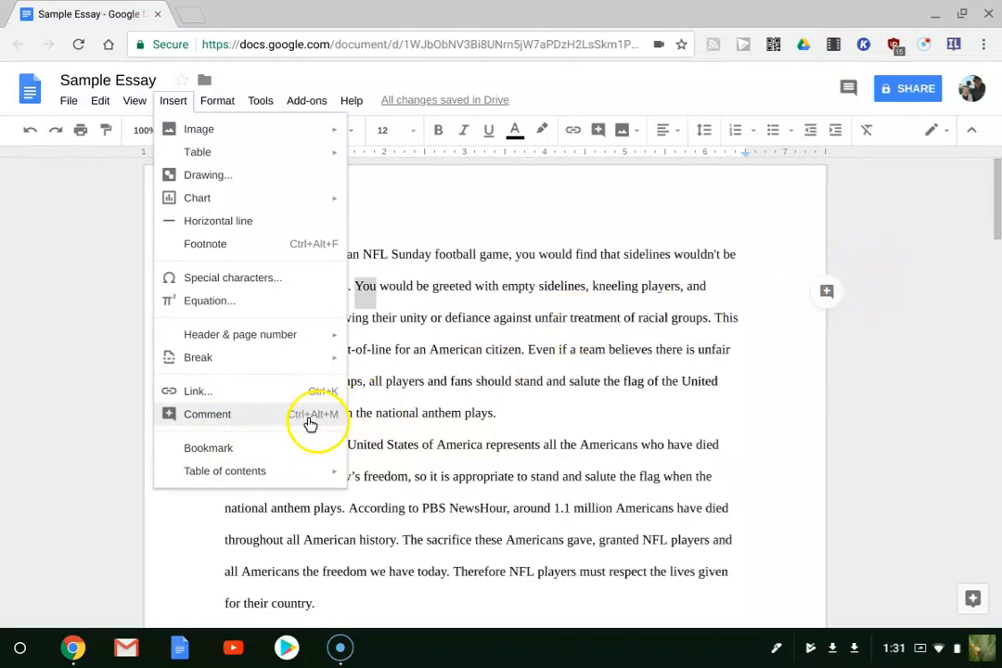
pyautogui.click(821, 295)
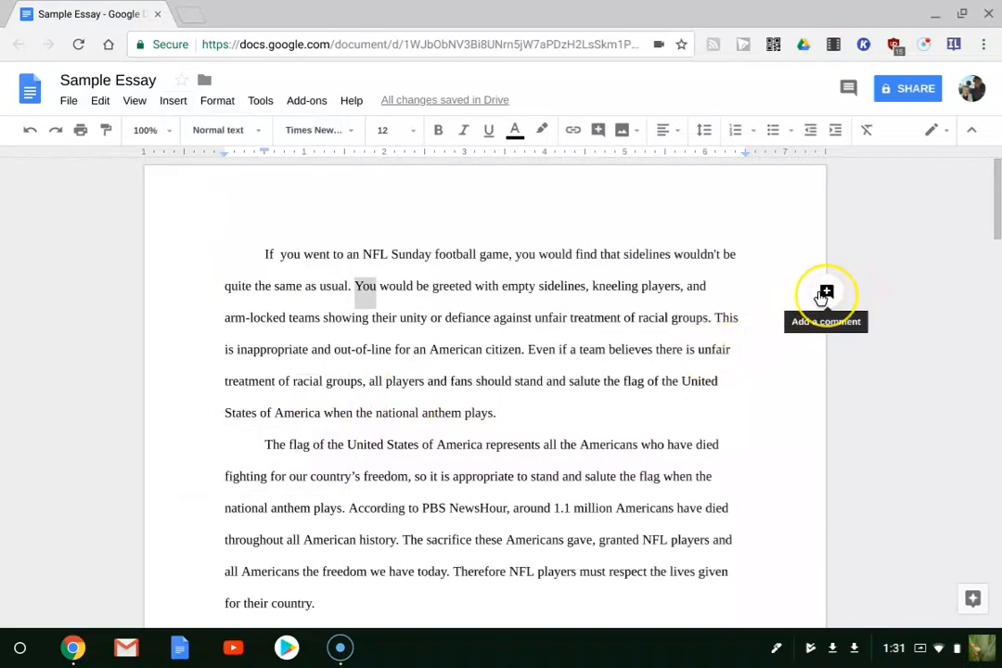
pyautogui.click(821, 295)
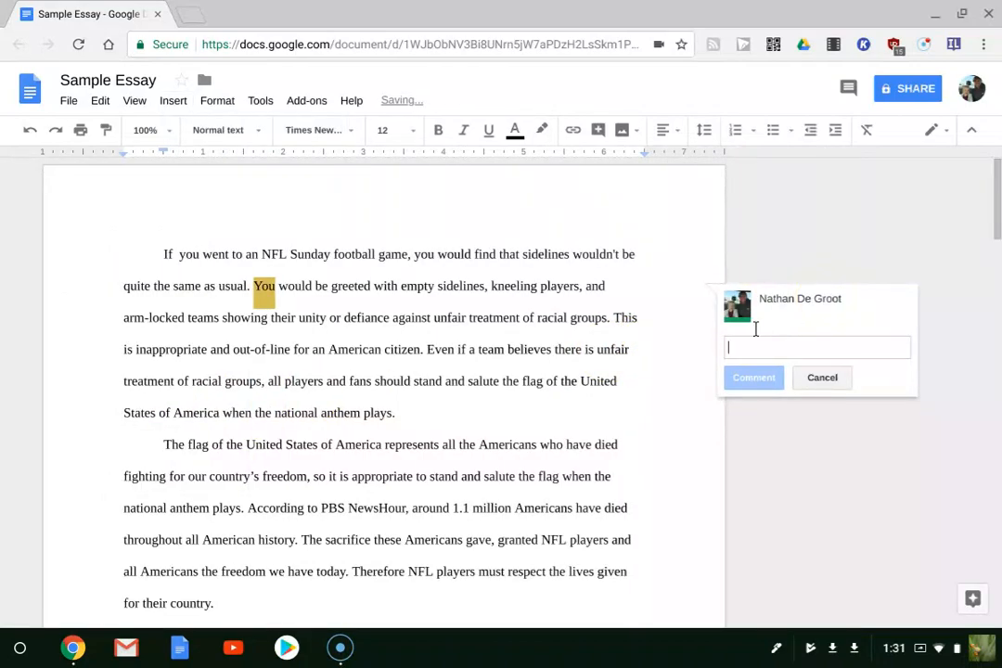
pyautogui.write('I might type in some feedback right here. And it could ten')
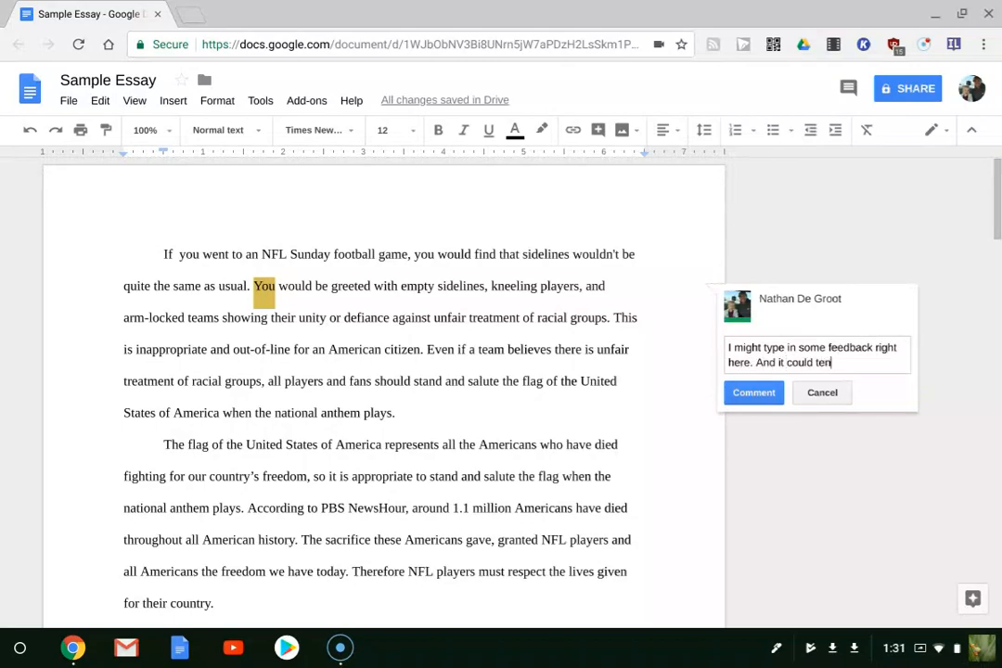
pyautogui.write('d to get pretty lengt')
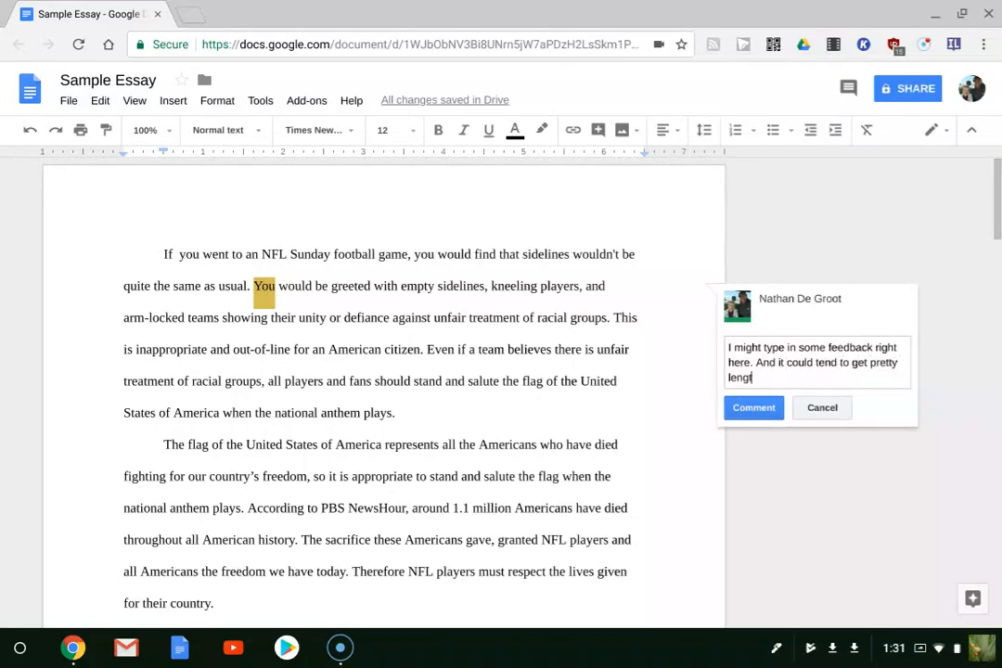
pyautogui.write('hy because I want to be specific.')
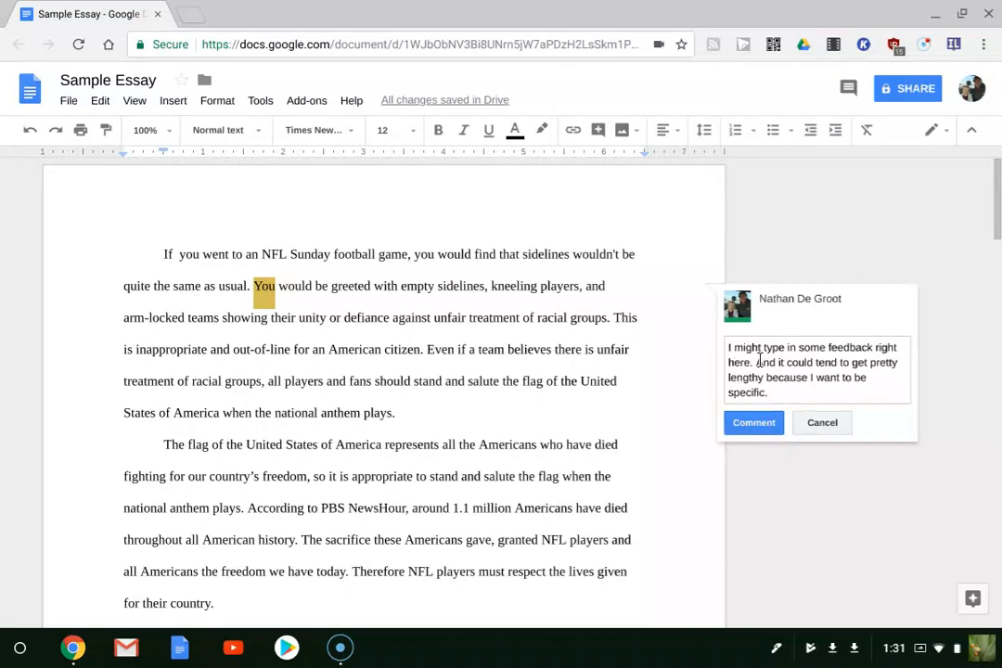
pyautogui.click(752, 423)
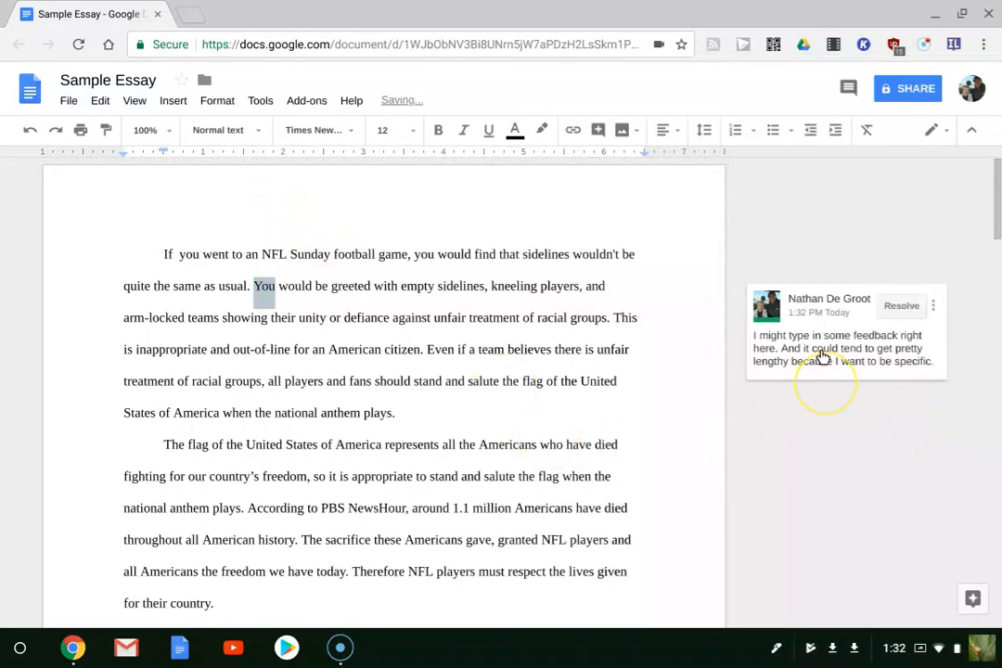
pyautogui.click(933, 308)
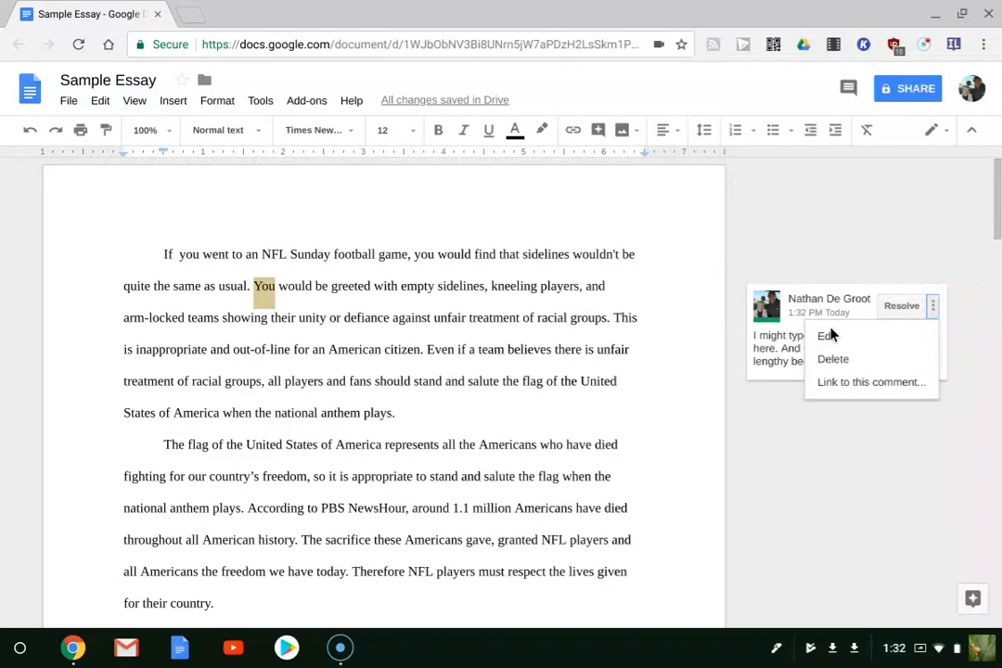
pyautogui.click(749, 346)
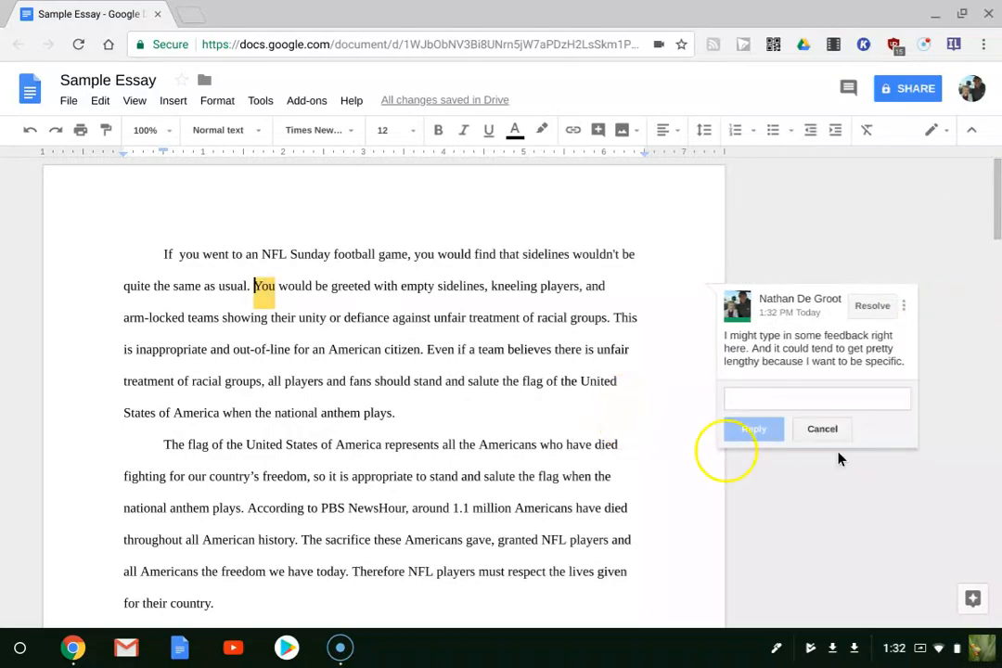
pyautogui.click(800, 530)
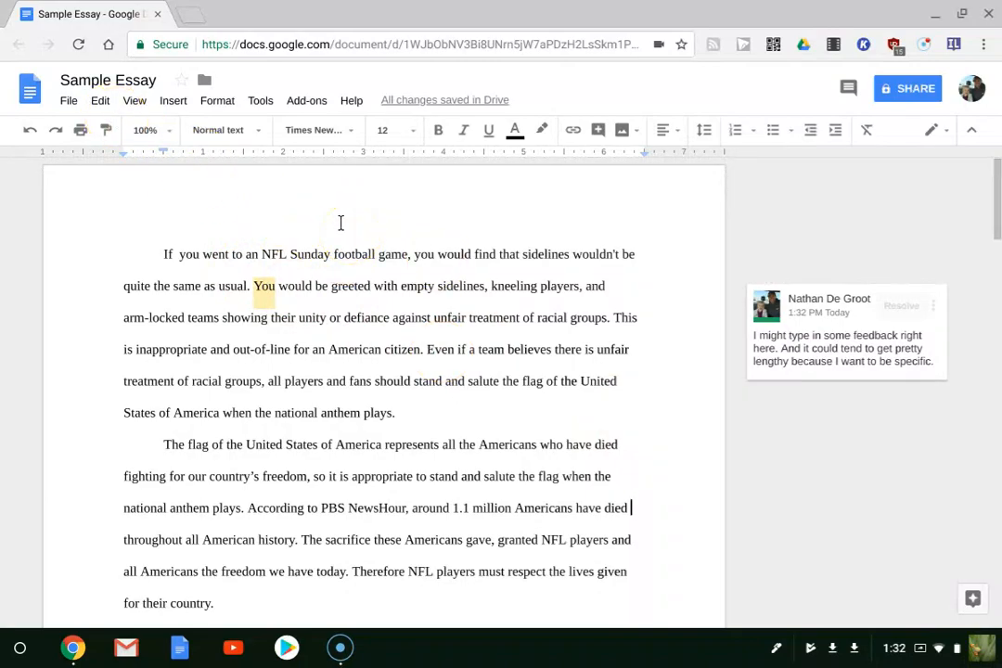
# Step: Open the document preferences and look through the list of automatic substitutions
pyautogui.click(262, 99)
pyautogui.click(274, 364)
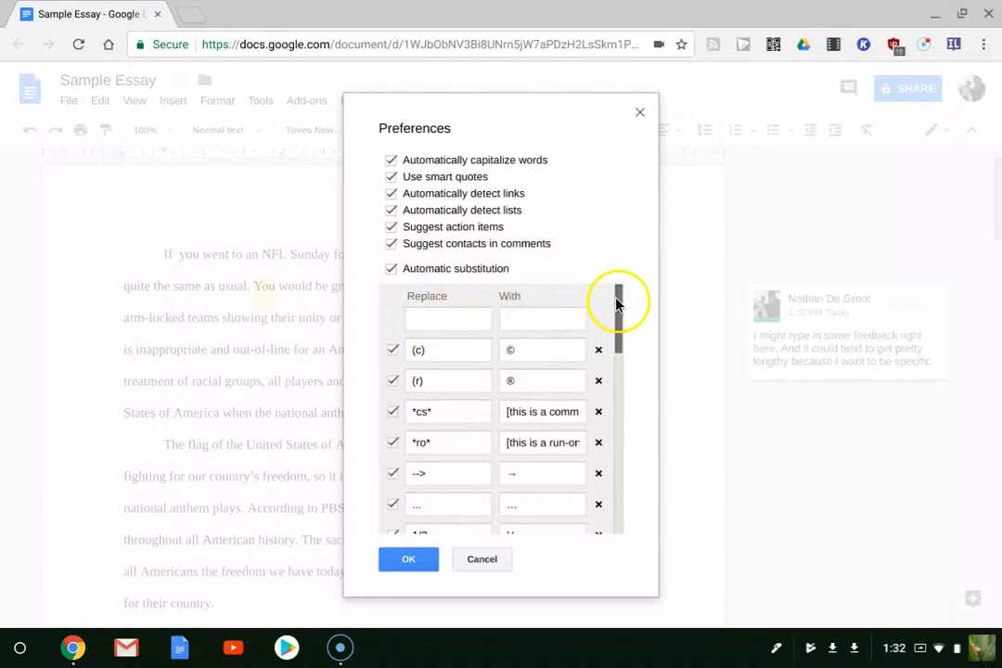
pyautogui.scroll(-3, 620, 306)
pyautogui.moveTo(617, 300); pyautogui.dragTo(617, 363)
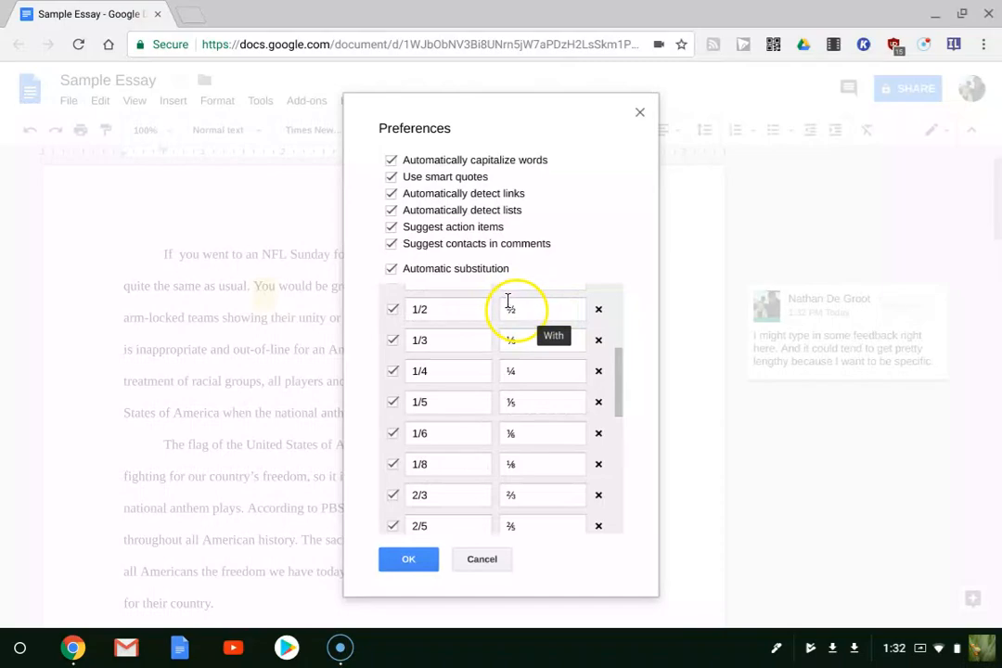
pyautogui.scroll(-5, 618, 384)
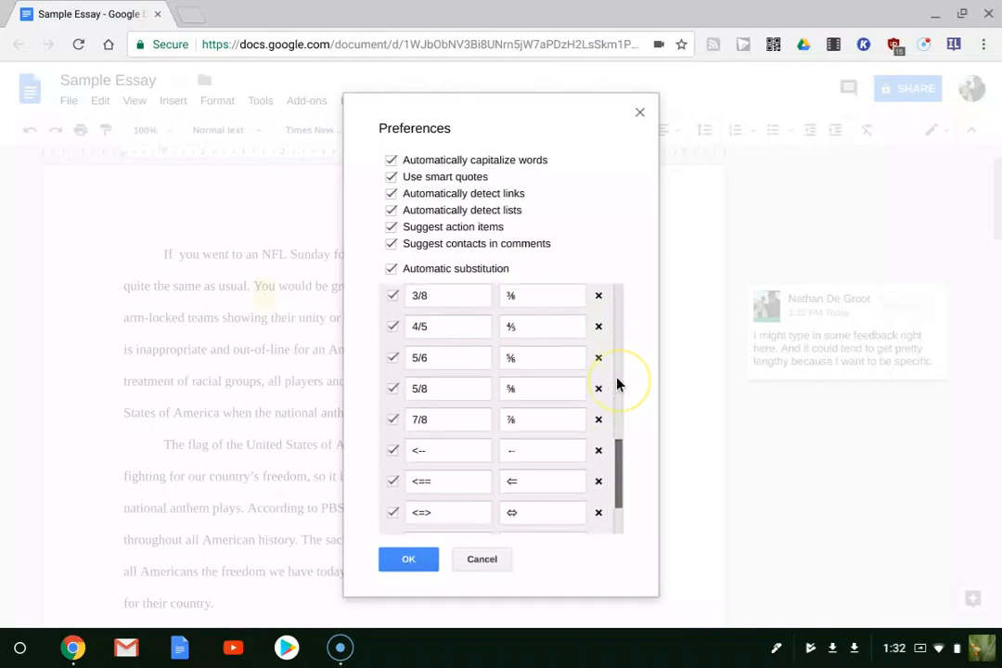
pyautogui.scroll(8, 618, 384)
pyautogui.scroll(2, 617, 371)
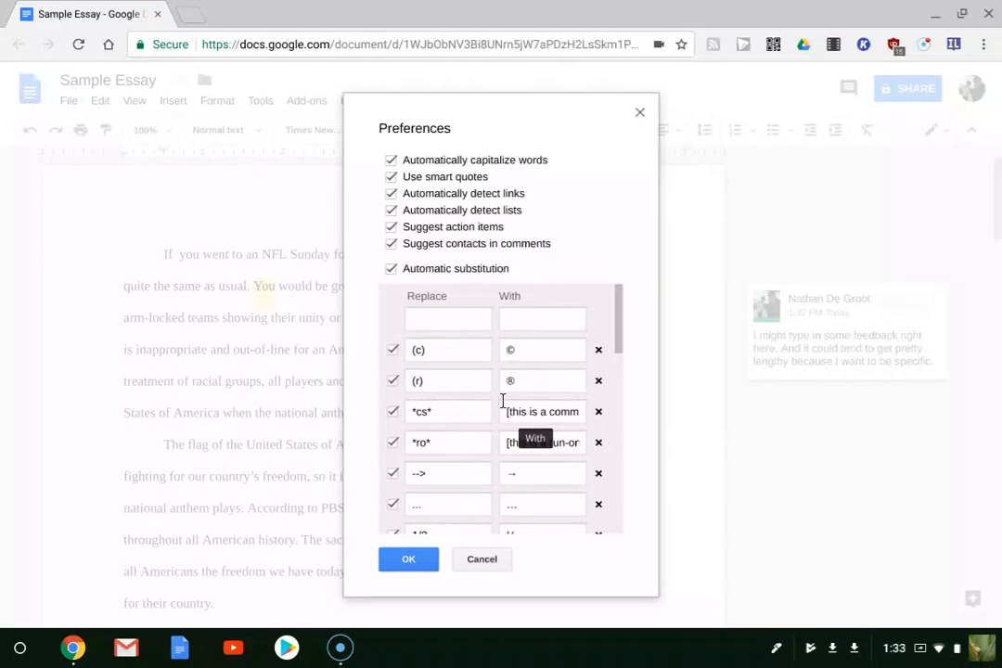
# Step: Read through the full replacement text of the *cs* substitution and close the preferences
pyautogui.click(511, 411)
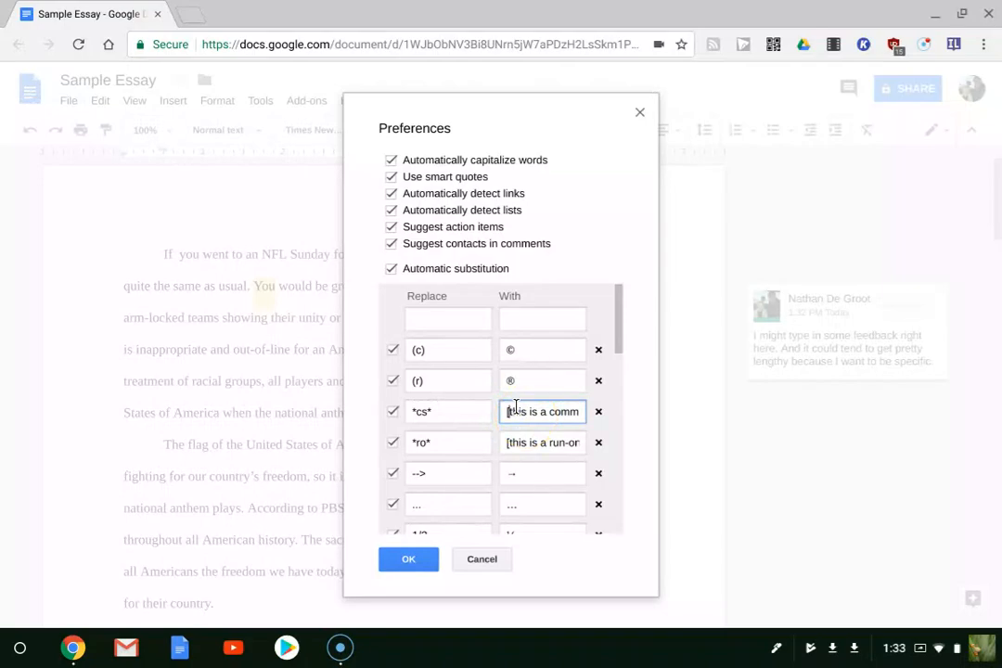
pyautogui.press('Right')
pyautogui.press('Right')
pyautogui.press('Right')
pyautogui.press('Right')
pyautogui.press('Right')
pyautogui.press('Right')
pyautogui.press('Right')
pyautogui.press('Right')
pyautogui.press('Right')
pyautogui.press('Right')
pyautogui.press('Right')
pyautogui.press('Right')
pyautogui.press('Right')
pyautogui.press('Right')
pyautogui.press('Right')
pyautogui.press('Right')
pyautogui.press('Right')
pyautogui.press('Right')
pyautogui.press('Right')
pyautogui.press('Right')
pyautogui.press('Right')
pyautogui.press('Right')
pyautogui.press('Right')
pyautogui.press('Right')
pyautogui.press('Right')
pyautogui.press('Right')
pyautogui.press('Right')
pyautogui.press('Right')
pyautogui.press('Right')
pyautogui.press('Right')
pyautogui.press('Right')
pyautogui.press('Right')
pyautogui.press('Right')
pyautogui.press('Right')
pyautogui.press('Right')
pyautogui.press('Right')
pyautogui.press('Right')
pyautogui.press('Right')
pyautogui.press('Right')
pyautogui.press('Right')
pyautogui.press('Right')
pyautogui.press('Right')
pyautogui.press('Right')
pyautogui.press('Right')
pyautogui.press('Right')
pyautogui.press('Right')
pyautogui.press('Right')
pyautogui.press('Right')
pyautogui.press('Right')
pyautogui.press('Right')
pyautogui.press('Right')
pyautogui.press('Right')
pyautogui.press('Right')
pyautogui.press('Right')
pyautogui.press('Right')
pyautogui.press('Right')
pyautogui.press('Right')
pyautogui.press('Right')
pyautogui.press('Right')
pyautogui.press('Right')
pyautogui.press('Right')
pyautogui.press('Right')
pyautogui.press('Right')
pyautogui.press('Right')
pyautogui.press('Right')
pyautogui.press('Right')
pyautogui.press('Right')
pyautogui.press('Right')
pyautogui.press('Right')
pyautogui.press('Right')
pyautogui.press('Right')
pyautogui.press('Right')
pyautogui.press('Right')
pyautogui.press('Right')
pyautogui.press('Right')
pyautogui.press('Right')
pyautogui.press('Right')
pyautogui.press('Right')
pyautogui.click(399, 561)
# Step: Expand the *cs* shortcut after "football game," in the first sentence and move the resulting comma-splice feedback from the essay to the clipboard
pyautogui.click(412, 255)
pyautogui.write('*cs*')
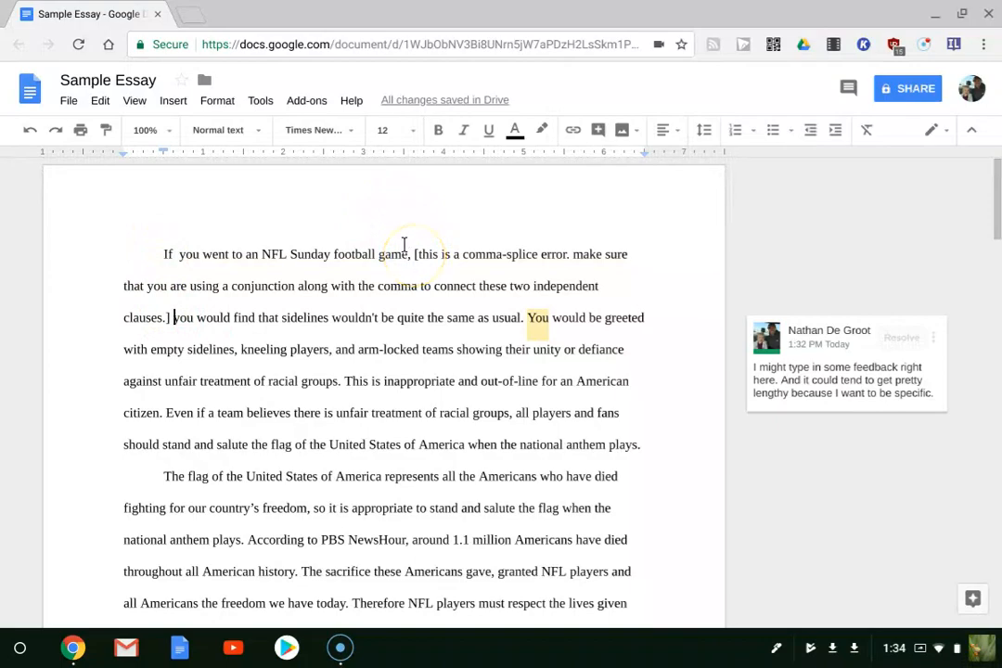
pyautogui.click(409, 248)
pyautogui.press('Delete')
pyautogui.moveTo(406, 247); pyautogui.dragTo(162, 313)
pyautogui.hotkey('ctrl', 'c')
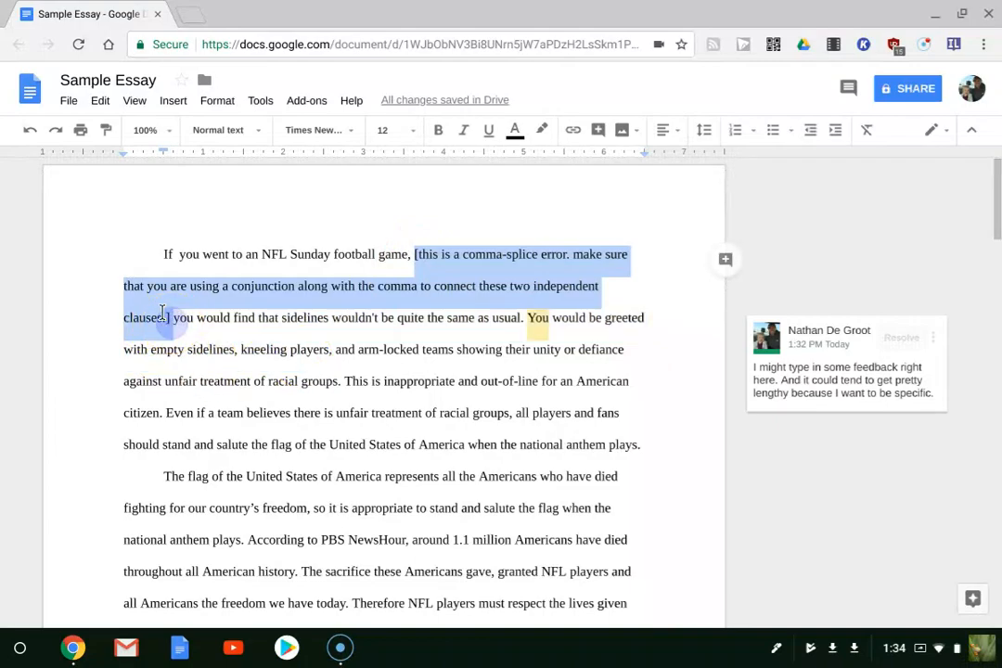
pyautogui.press('BackSpace')
# Step: Add a comment to "game, you" in the first sentence containing the copied comma-splice feedback
pyautogui.moveTo(378, 253); pyautogui.dragTo(436, 254)
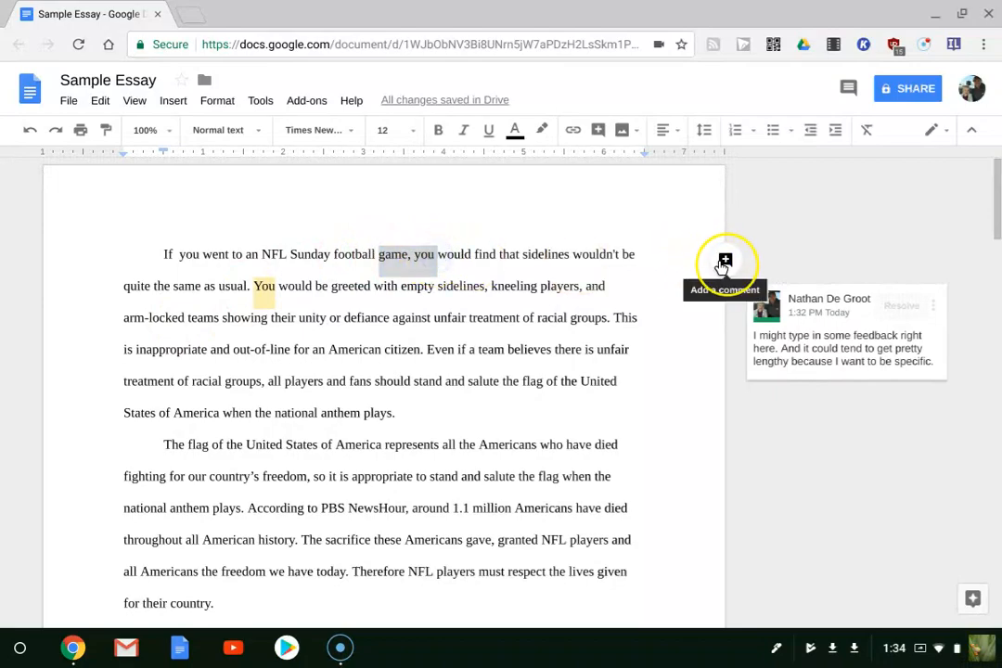
pyautogui.click(726, 259)
pyautogui.hotkey('ctrl', 'v')
pyautogui.click(746, 397)
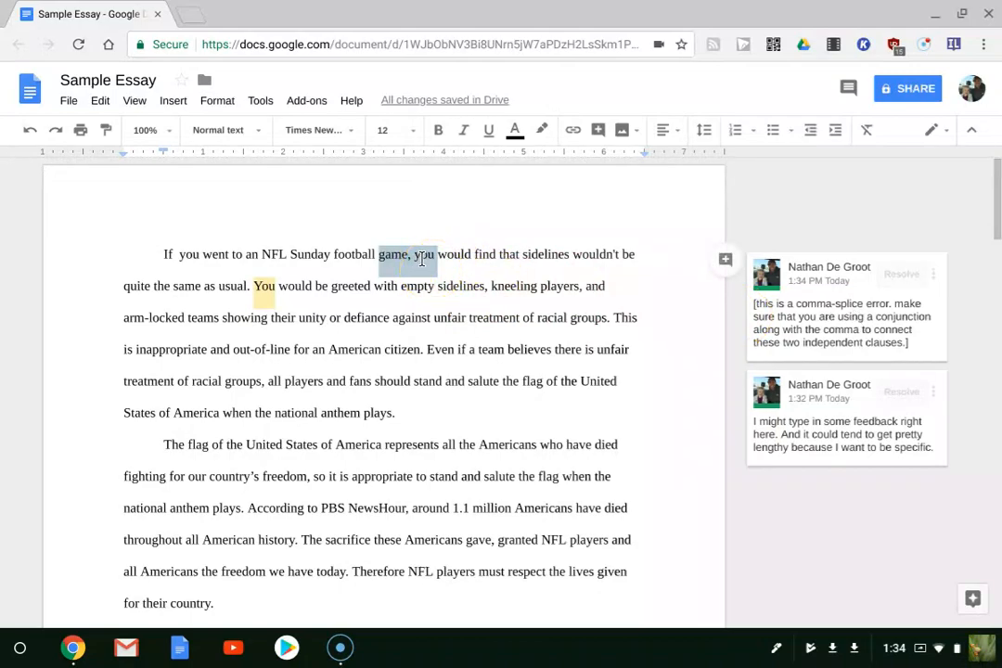
pyautogui.click(352, 283)
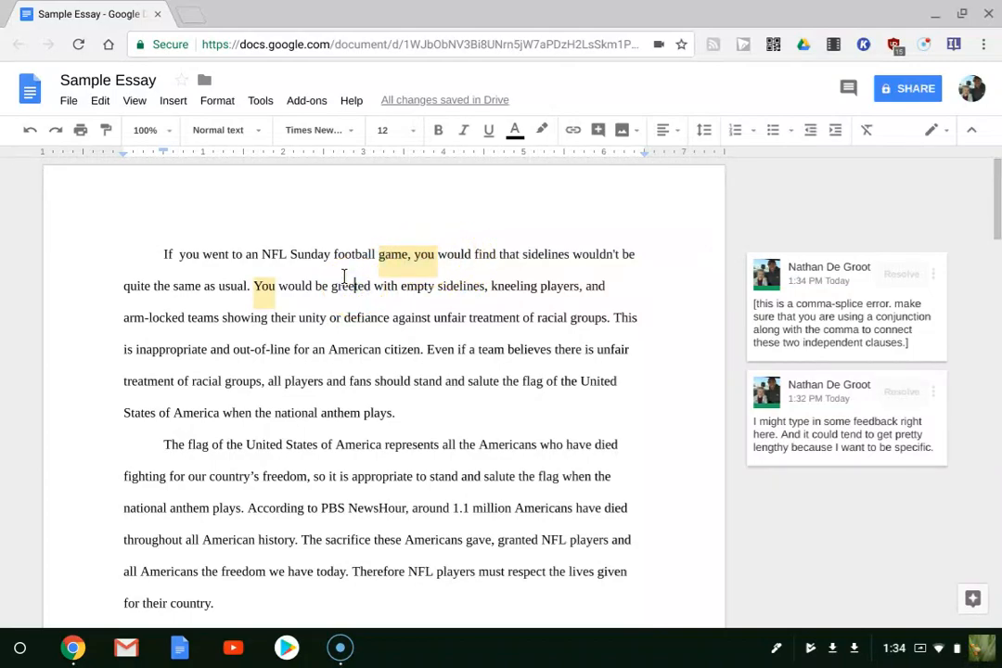
# Step: Open the Keep notepad alongside the essay
pyautogui.click(259, 104)
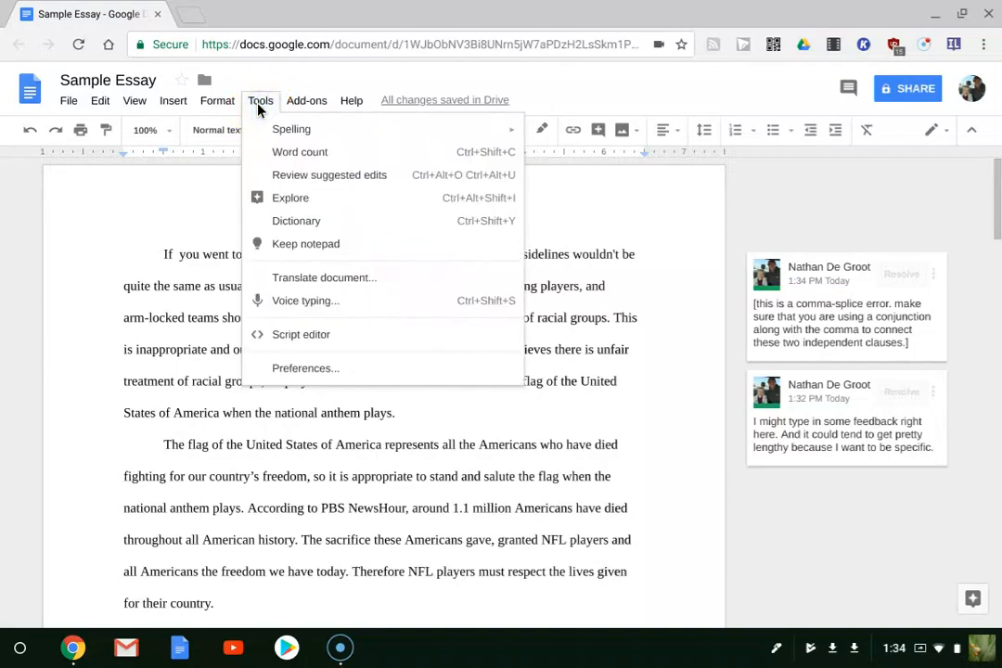
pyautogui.click(380, 243)
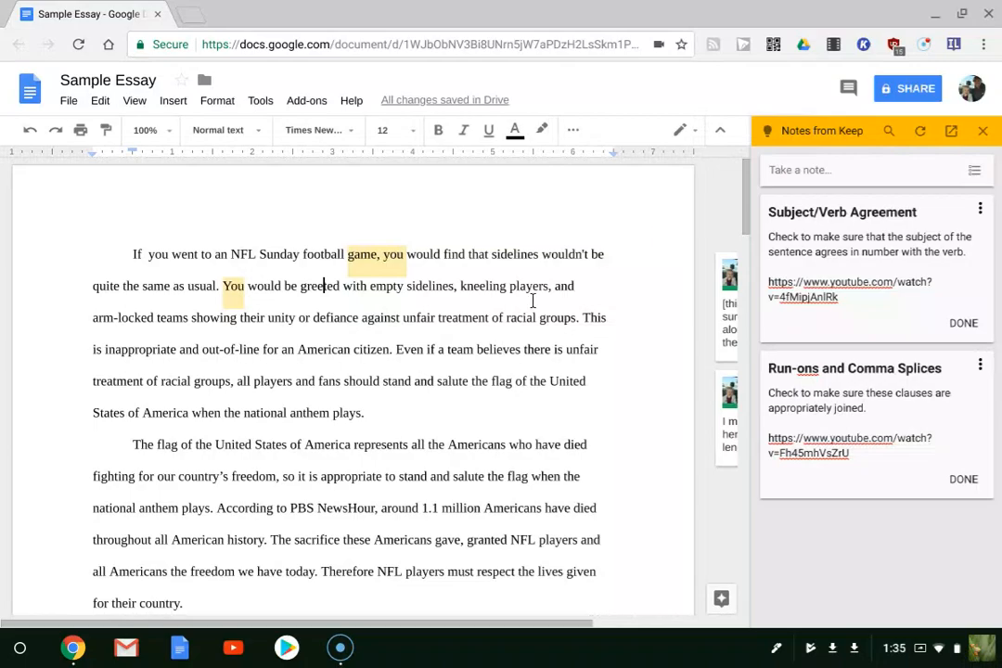
pyautogui.click(819, 170)
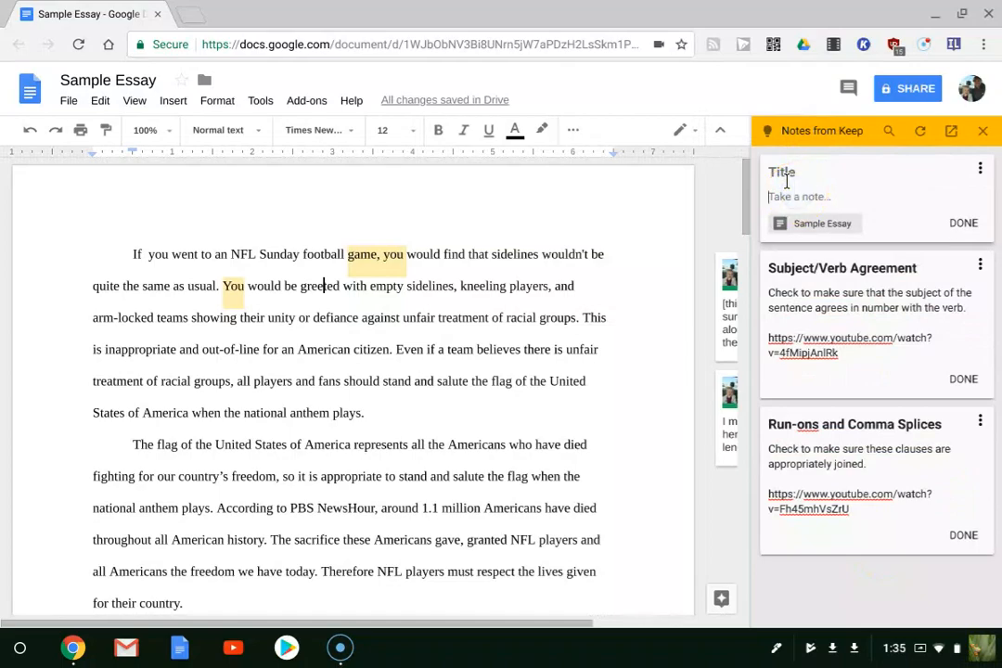
pyautogui.click(980, 169)
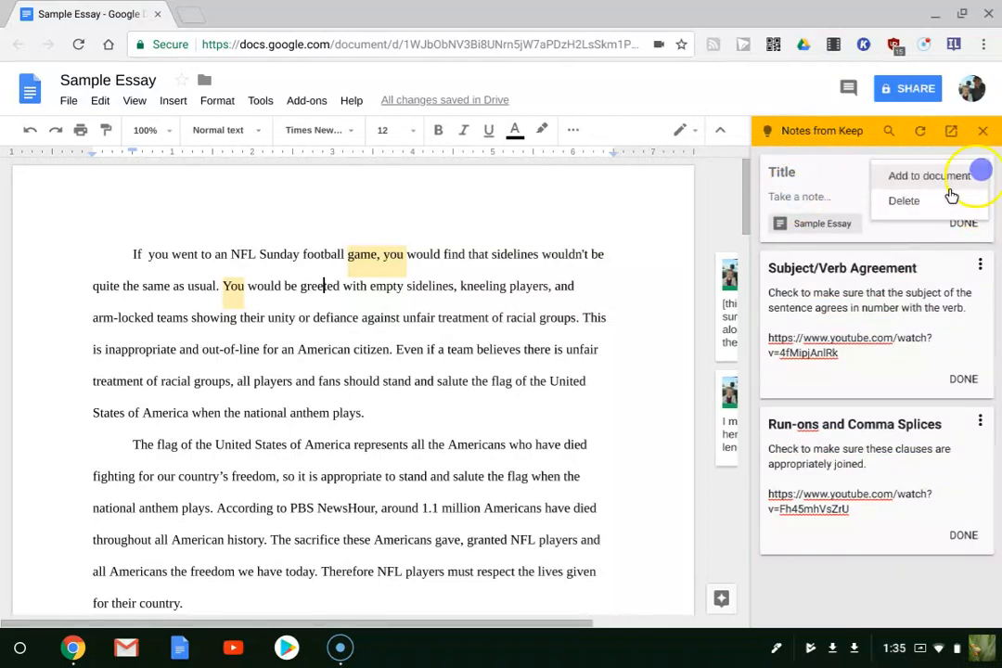
pyautogui.click(932, 199)
# Step: Search the Keep notes for "writing"
pyautogui.click(888, 131)
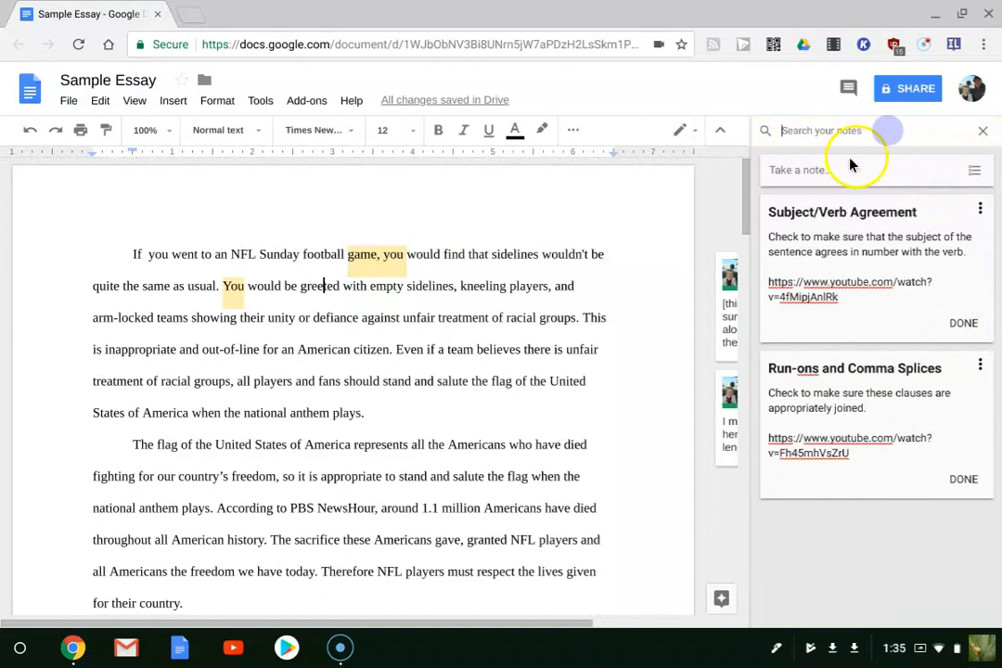
pyautogui.write('writing')
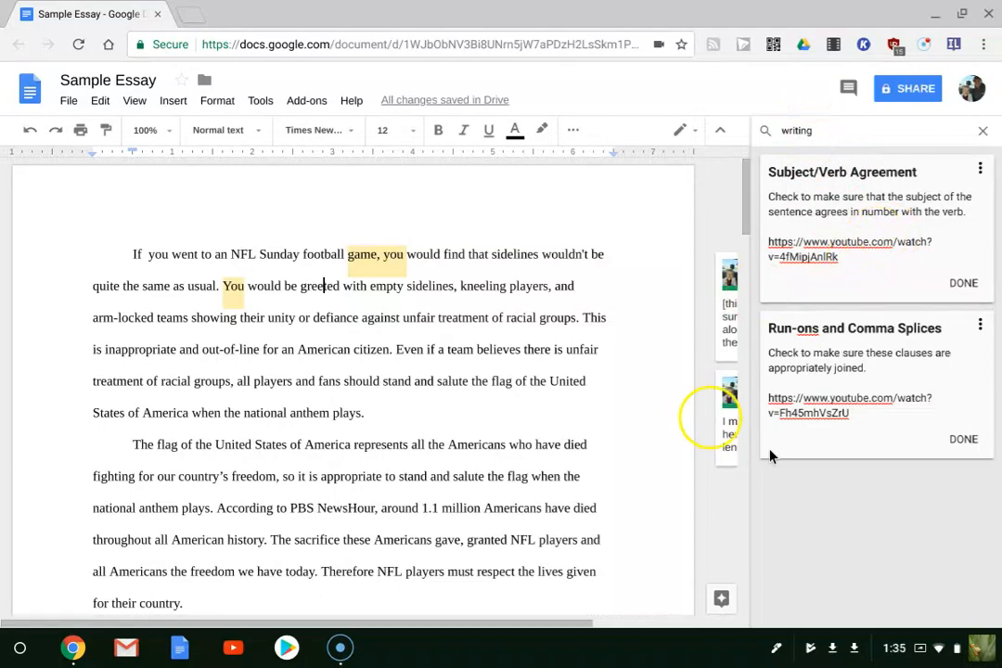
pyautogui.click(788, 478)
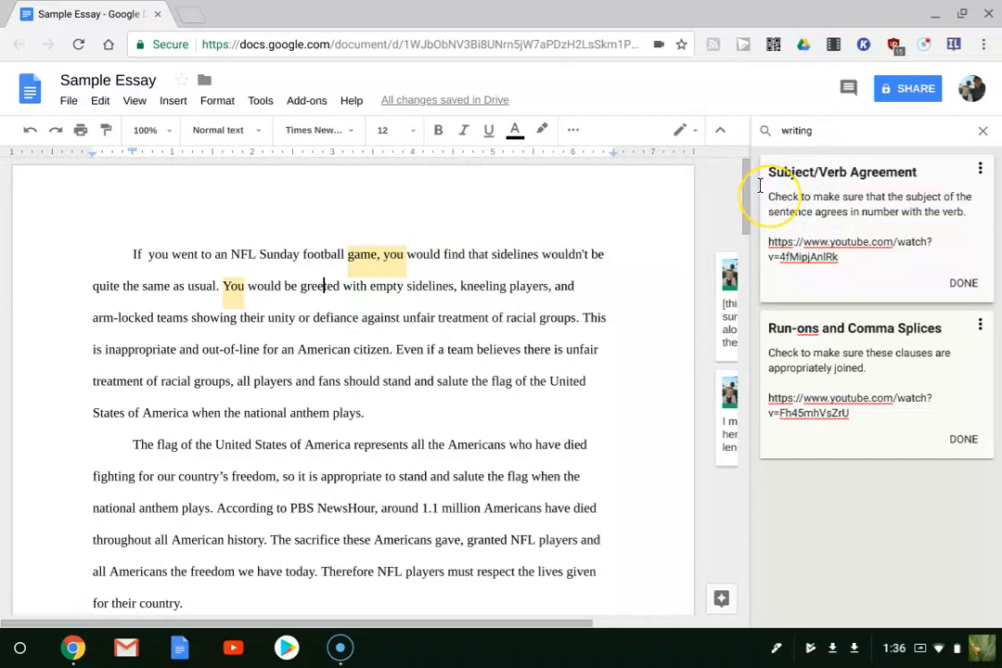
# Step: Copy the Subject/Verb Agreement note's text and video link into a new comment on "kneeling players"
pyautogui.moveTo(759, 186); pyautogui.dragTo(846, 259)
pyautogui.hotkey('ctrl', 'c')
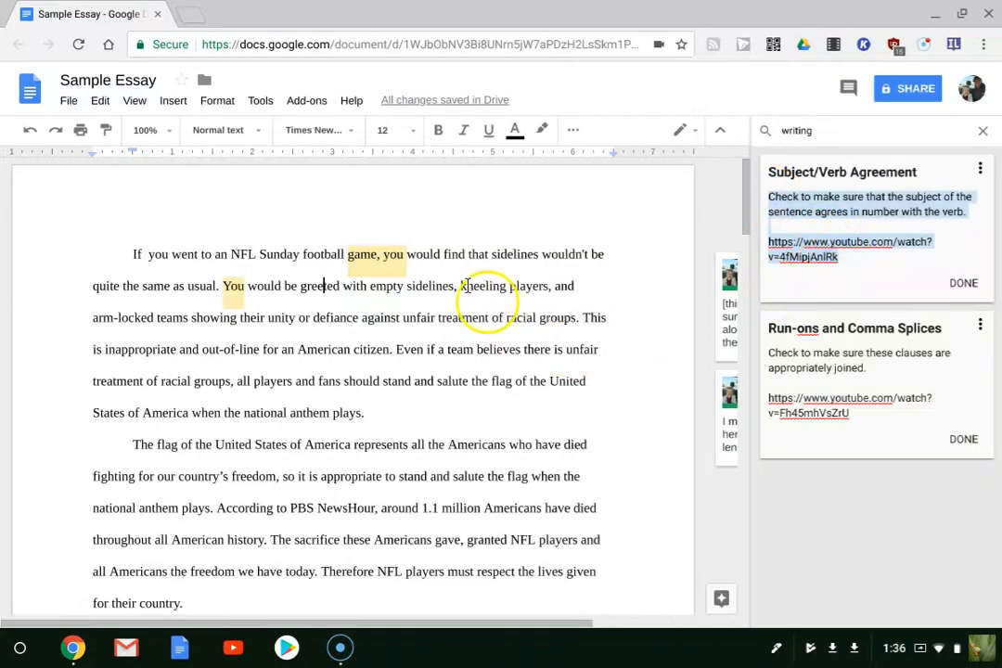
pyautogui.moveTo(461, 286); pyautogui.dragTo(547, 286)
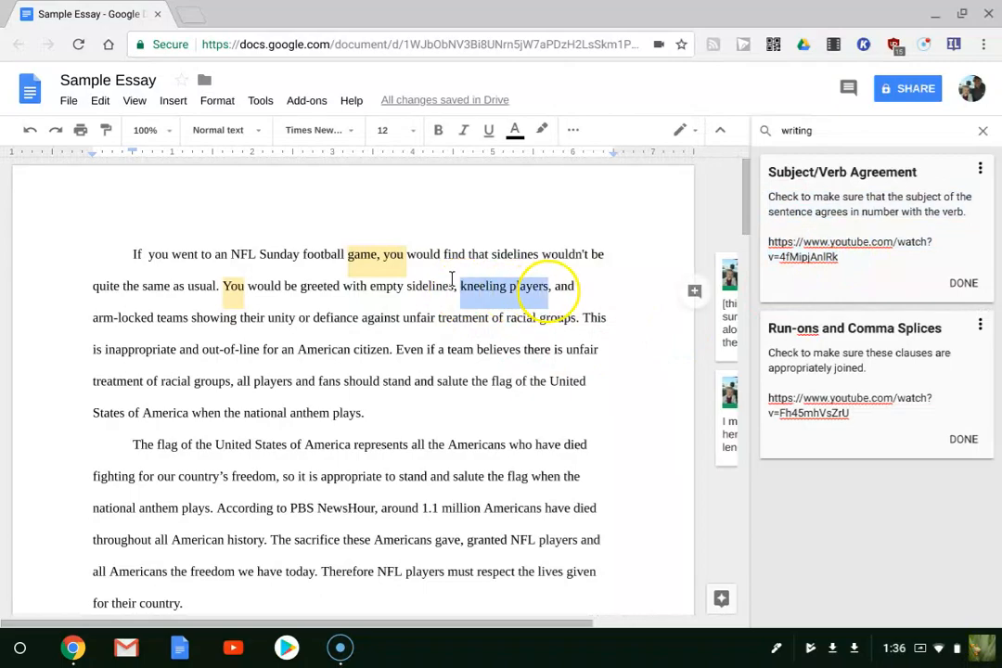
pyautogui.click(694, 291)
pyautogui.hotkey('ctrl', 'v')
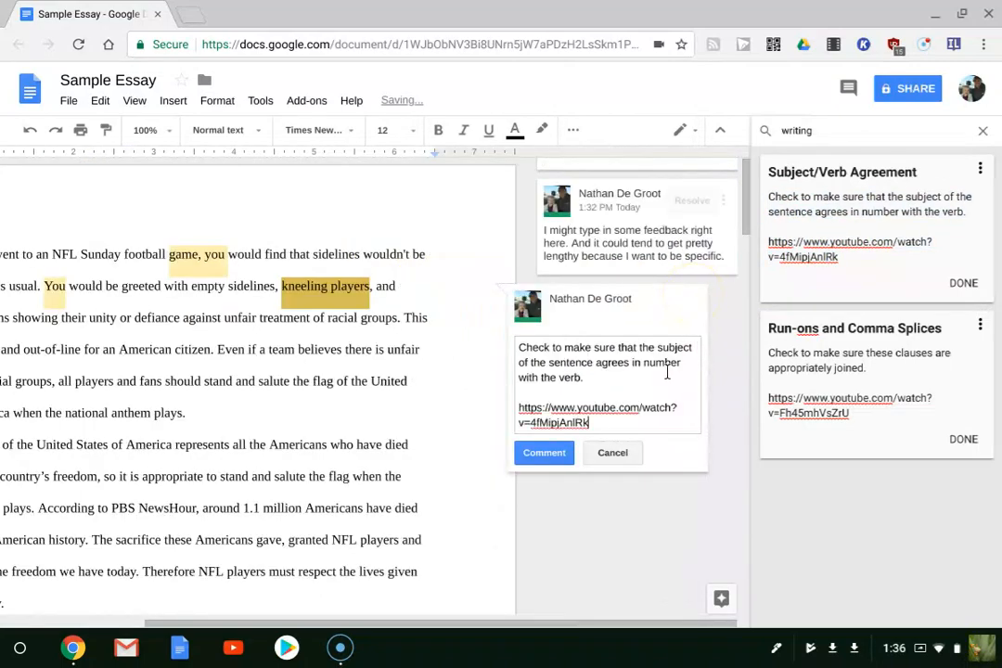
pyautogui.click(540, 456)
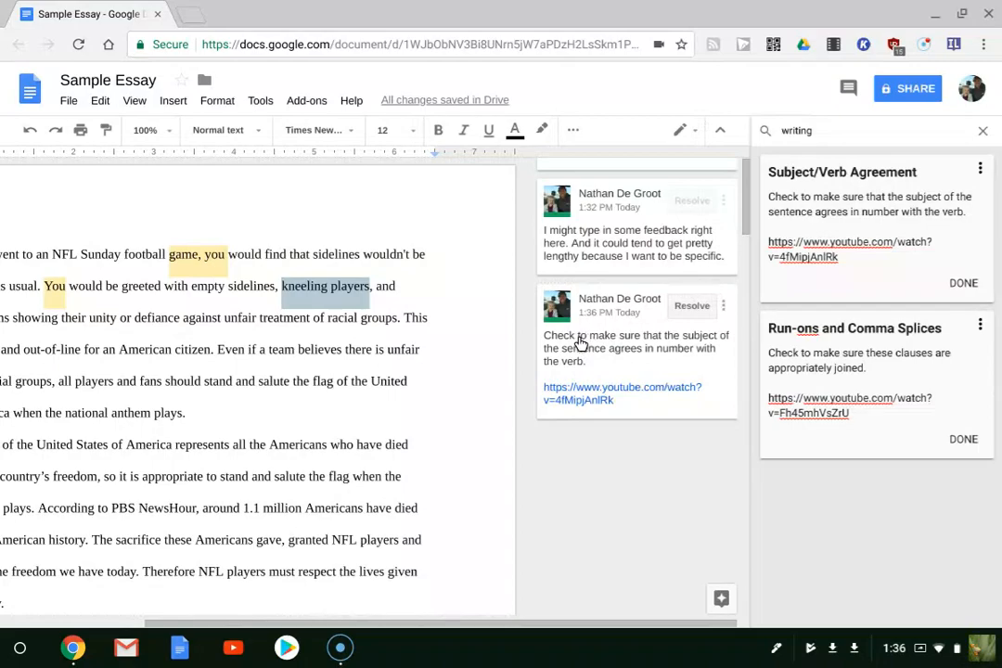
pyautogui.click(463, 332)
pyautogui.click(467, 332)
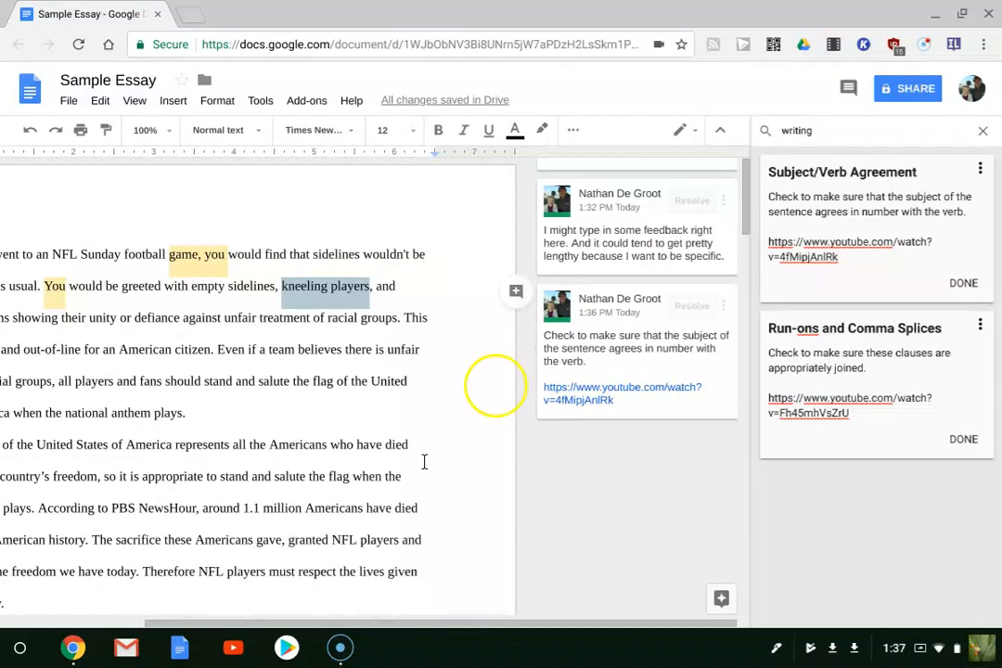
# Step: Exit the note search to return to the full list of Keep notes
pyautogui.hscroll(-4, 429, 628)
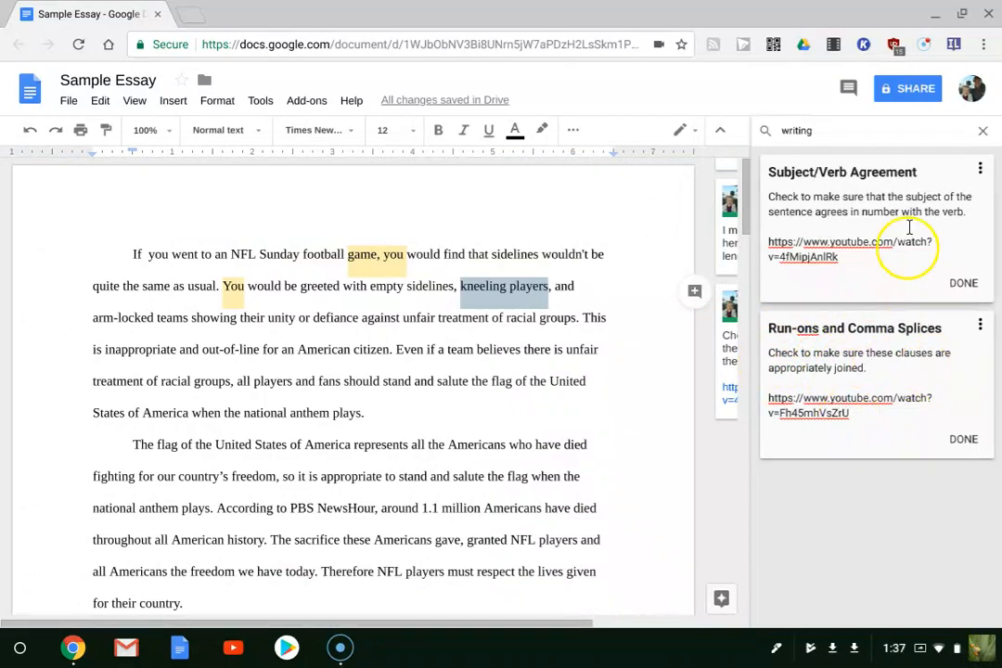
pyautogui.click(983, 131)
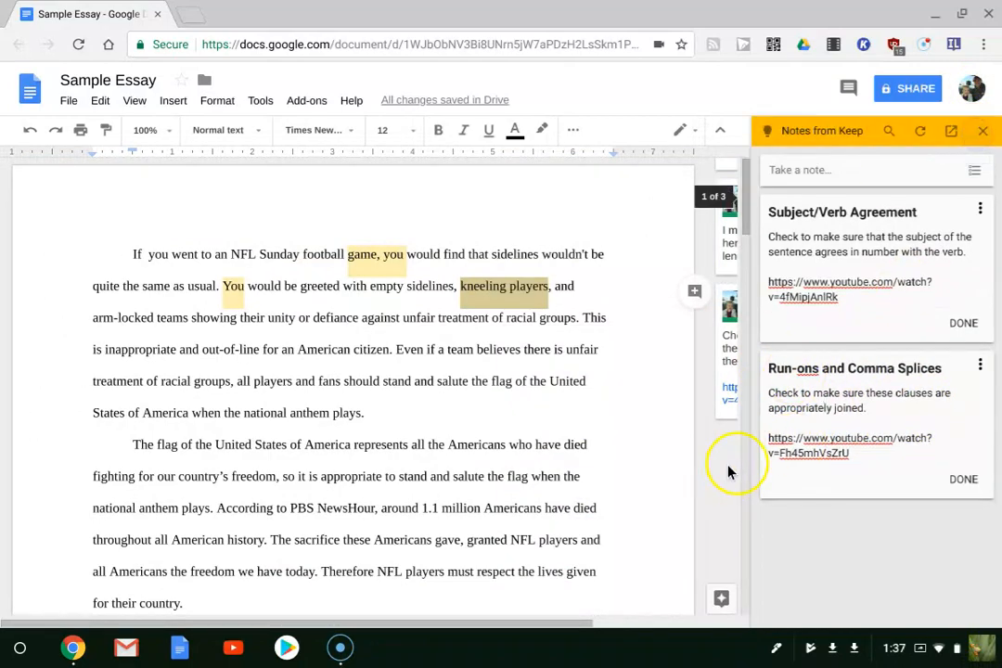
# Step: Close the Keep notes and open the Kaizena voice comments add-on for the essay
pyautogui.click(980, 137)
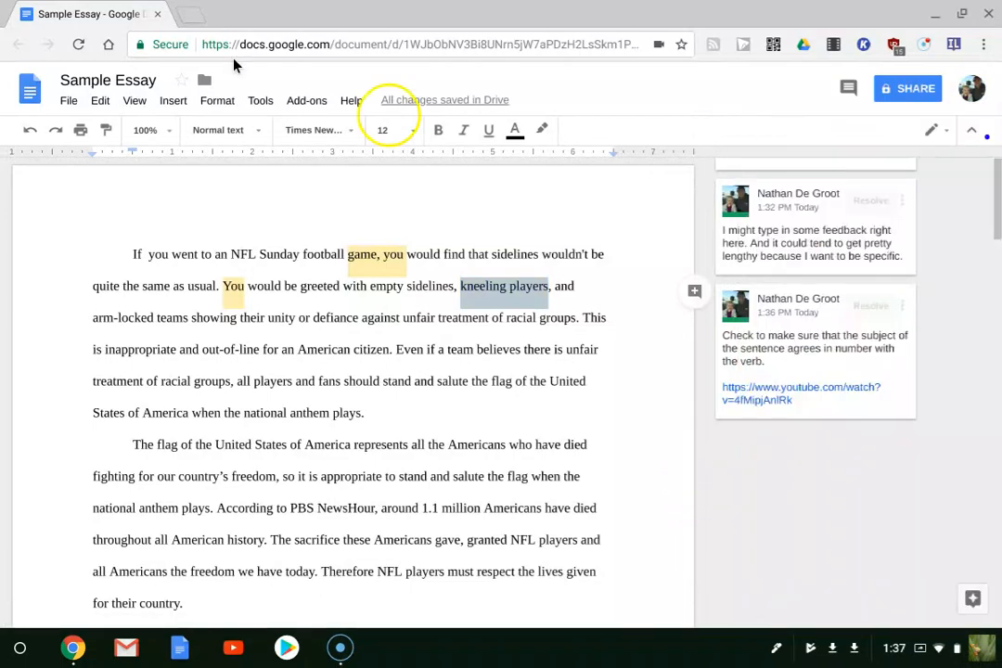
pyautogui.click(295, 102)
pyautogui.moveTo(336, 163)
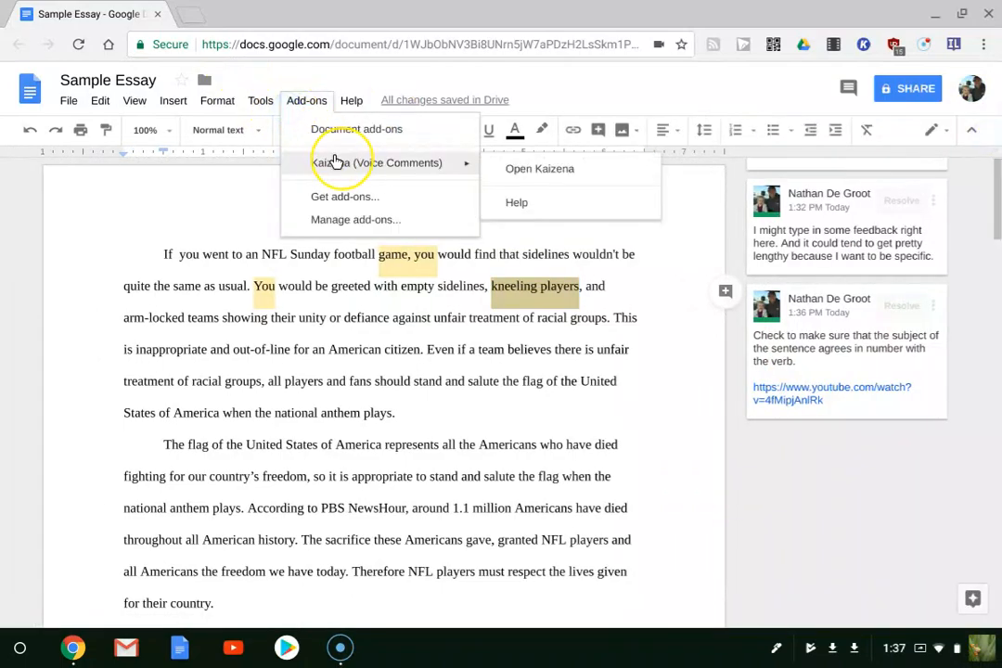
pyautogui.click(538, 172)
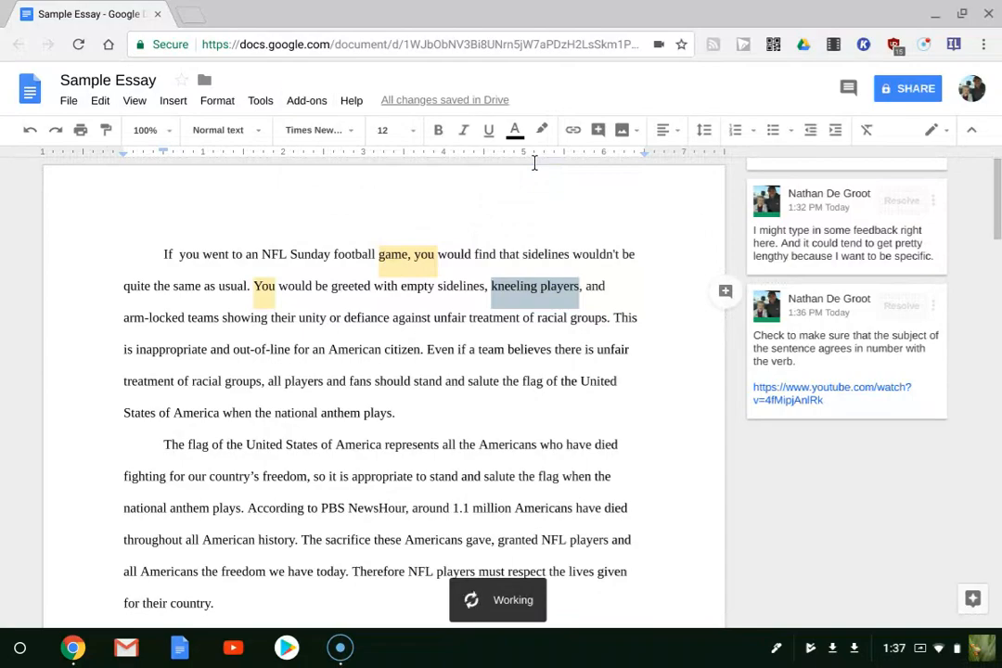
pyautogui.click(311, 103)
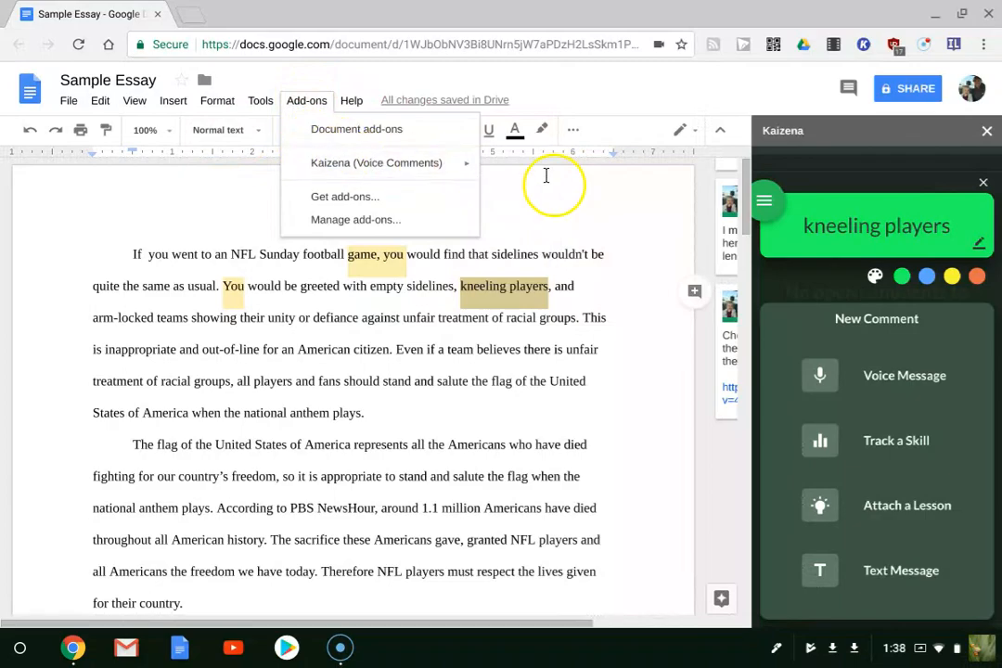
pyautogui.click(526, 230)
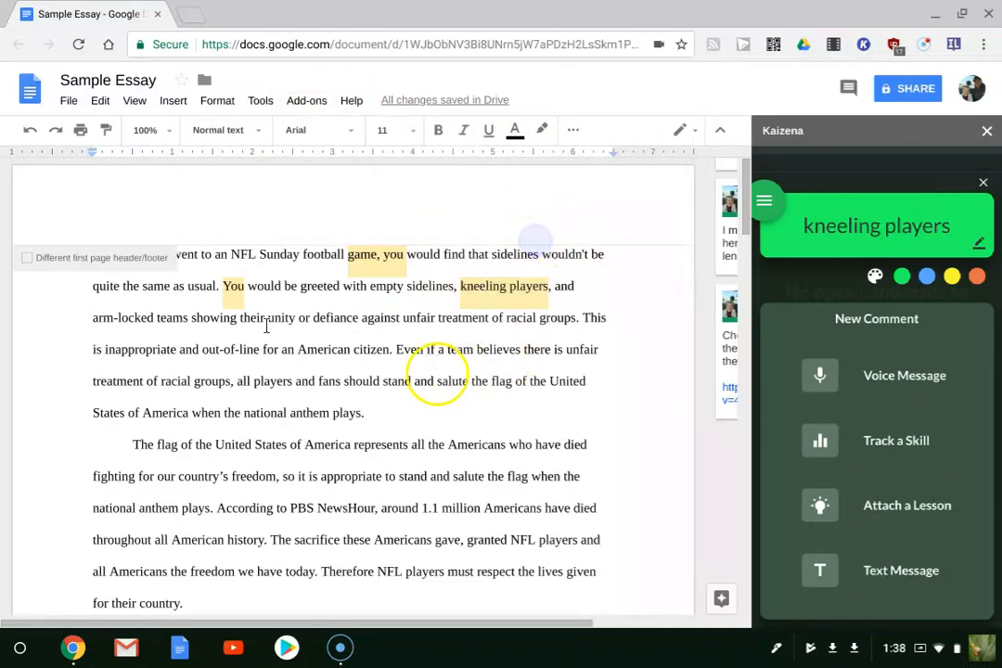
pyautogui.click(378, 357)
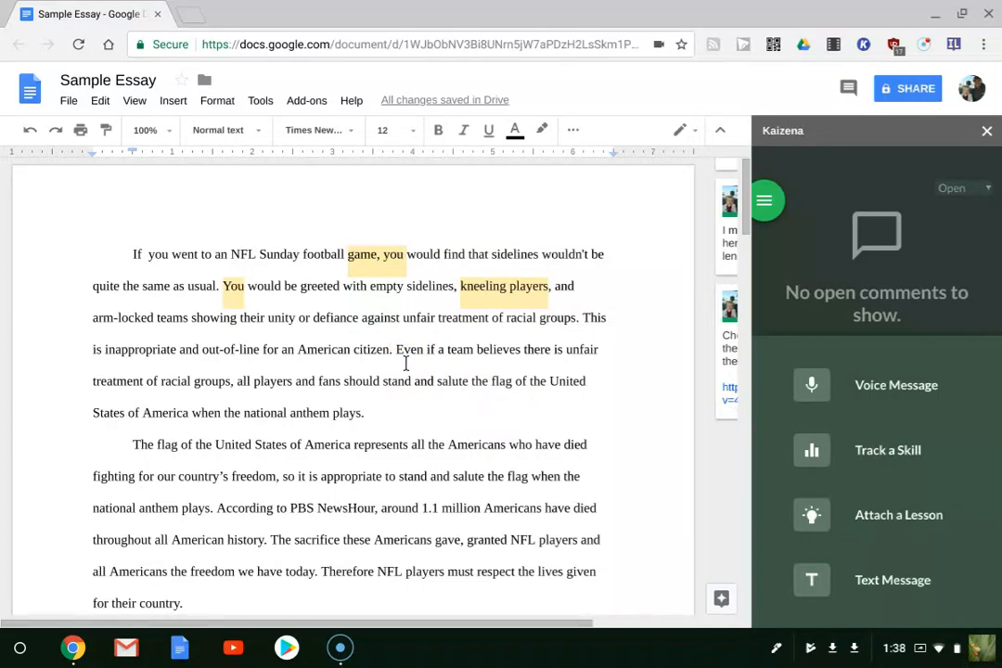
pyautogui.write('.')
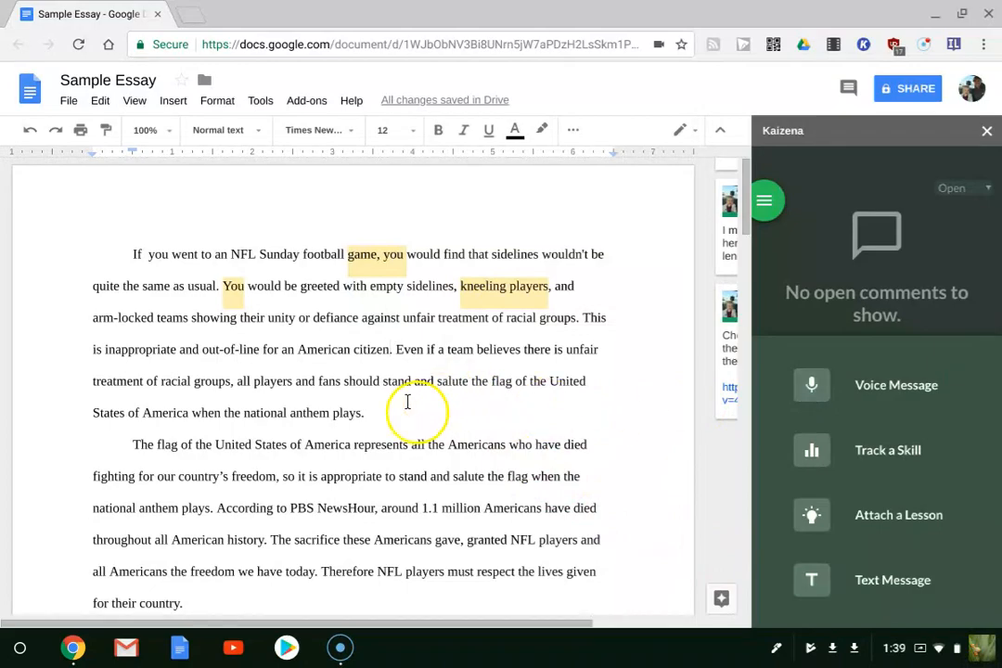
# Step: Record and post a Kaizena voice message about the first paragraph's last sentence, "Even if a team believes…"
pyautogui.moveTo(394, 349); pyautogui.dragTo(364, 413)
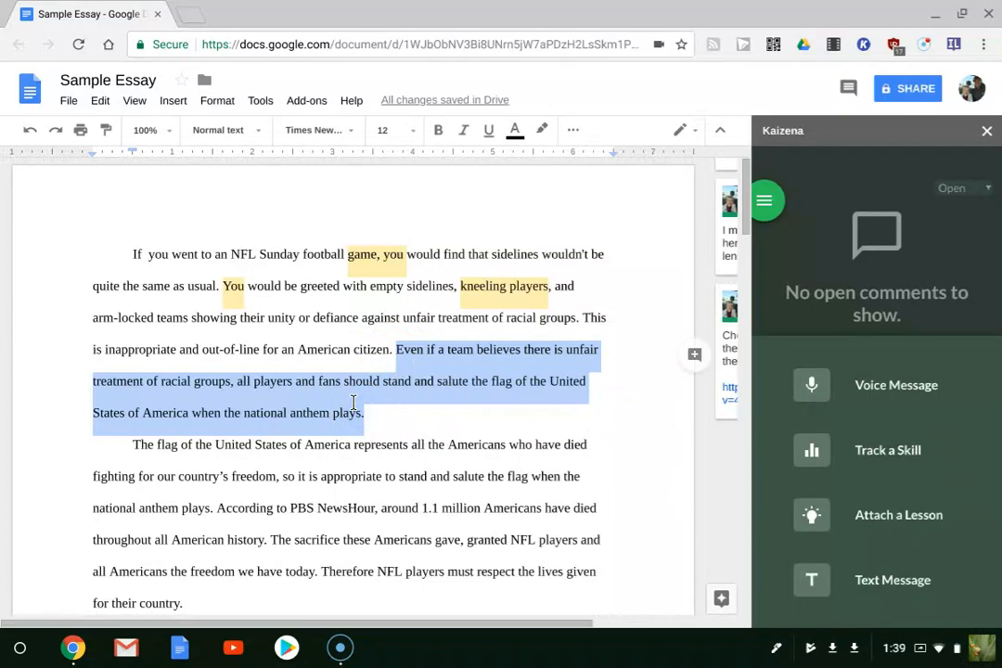
pyautogui.click(812, 384)
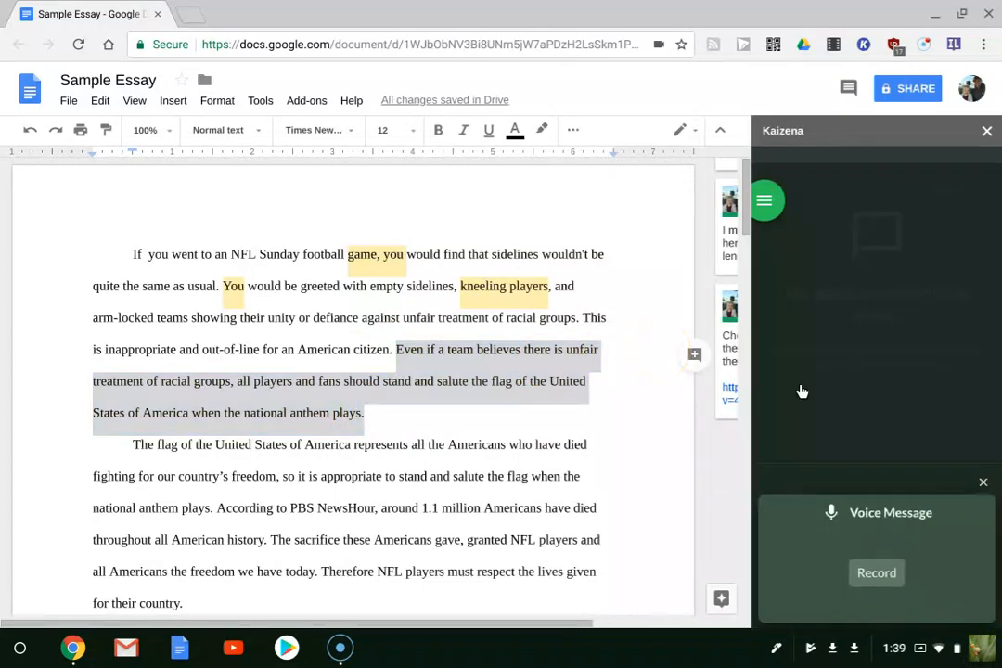
pyautogui.click(866, 575)
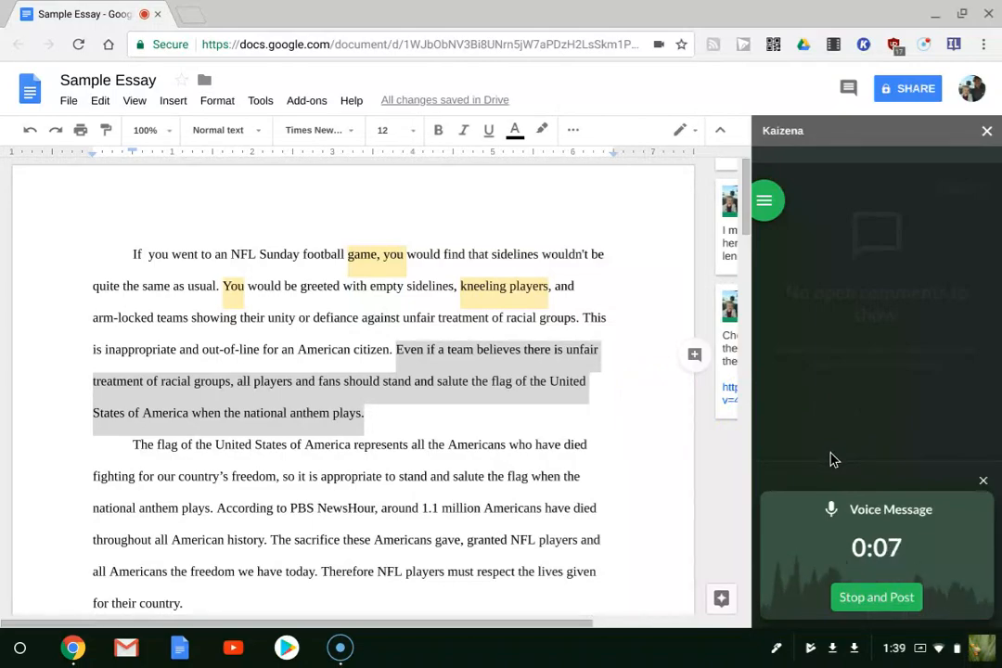
pyautogui.click(849, 601)
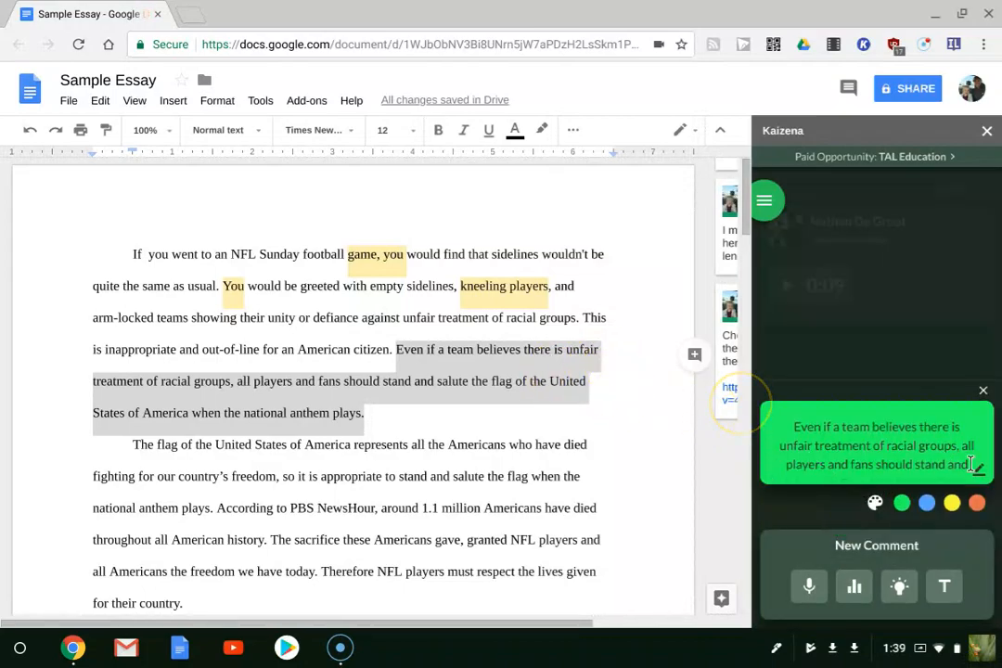
# Step: Reselect the "Even if a team believes…" sentence and post a second short voice message attached to it with green highlighting
pyautogui.click(458, 381)
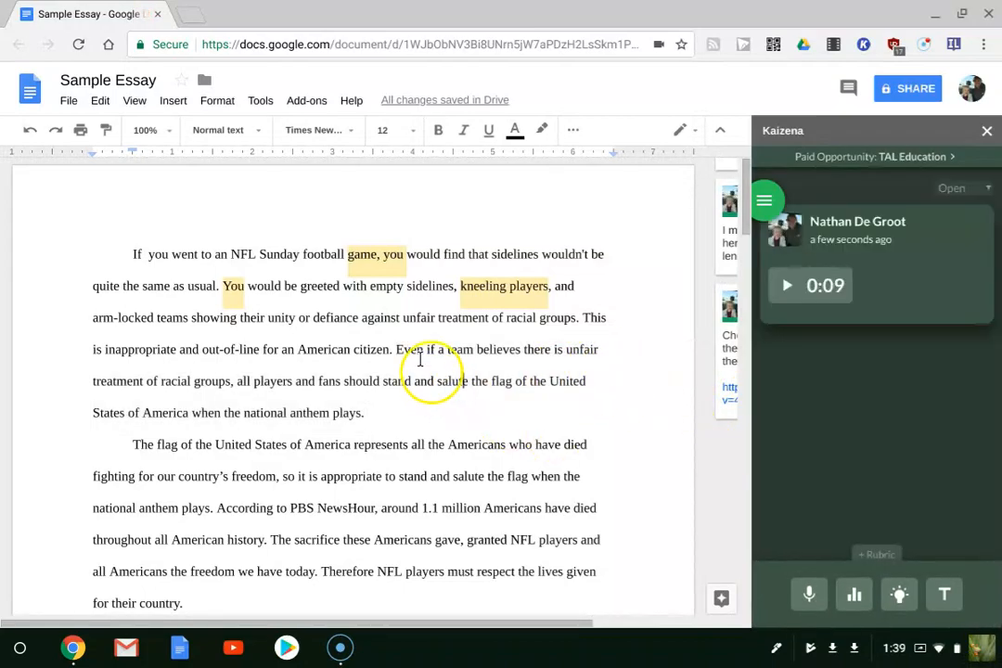
pyautogui.click(396, 348)
pyautogui.moveTo(393, 348); pyautogui.dragTo(398, 409)
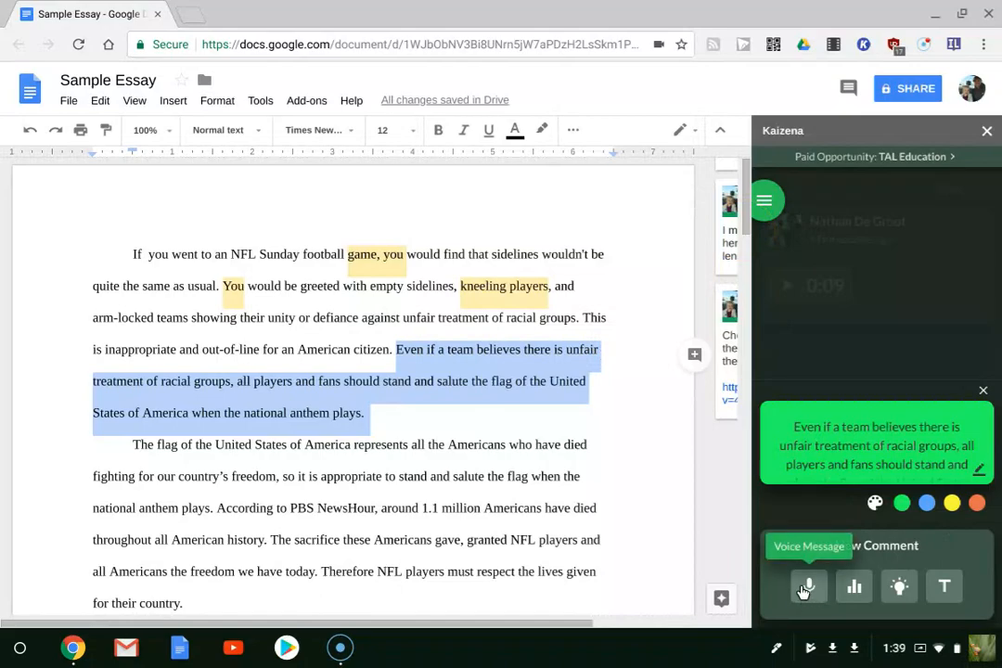
pyautogui.click(808, 585)
pyautogui.click(868, 561)
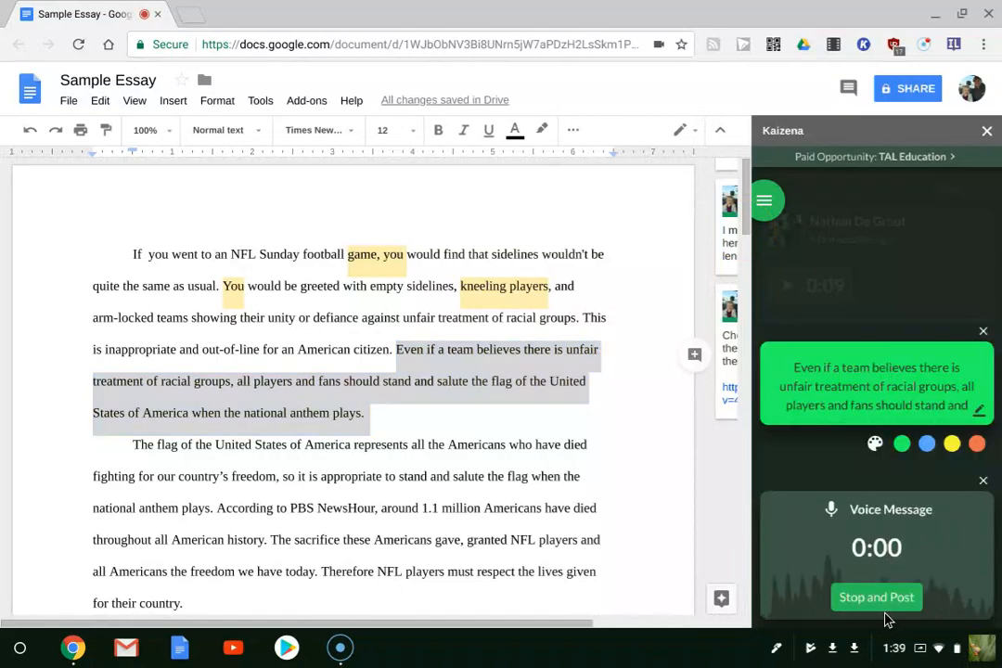
pyautogui.click(872, 597)
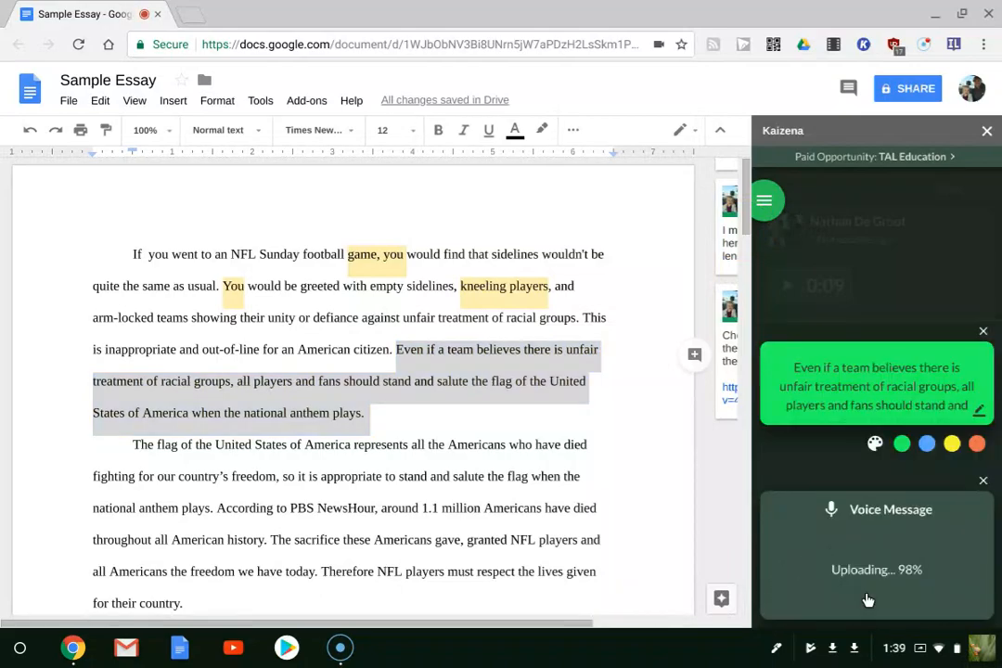
pyautogui.click(518, 409)
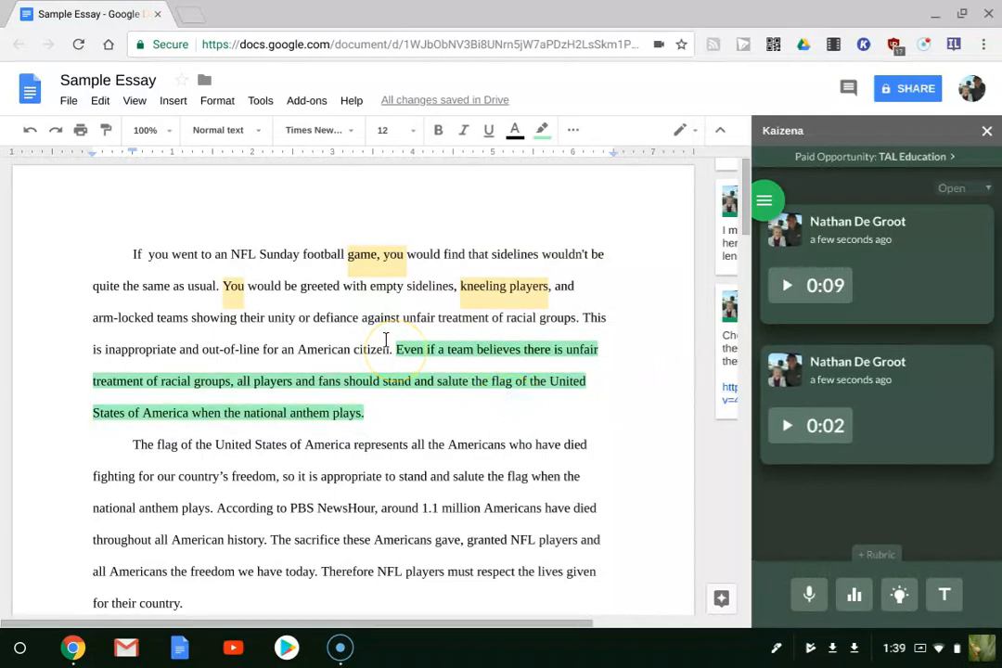
# Step: Play back the 9-second voice message
pyautogui.moveTo(393, 349); pyautogui.dragTo(365, 413)
pyautogui.click(536, 482)
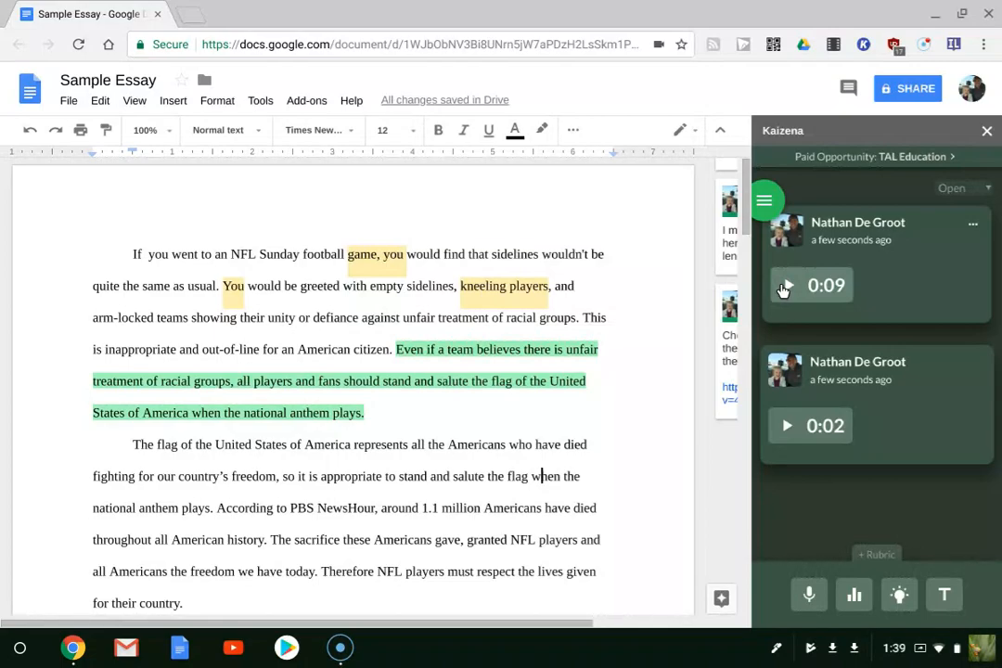
pyautogui.click(782, 286)
# Step: Resolve the posted voice comments in Kaizena
pyautogui.click(970, 222)
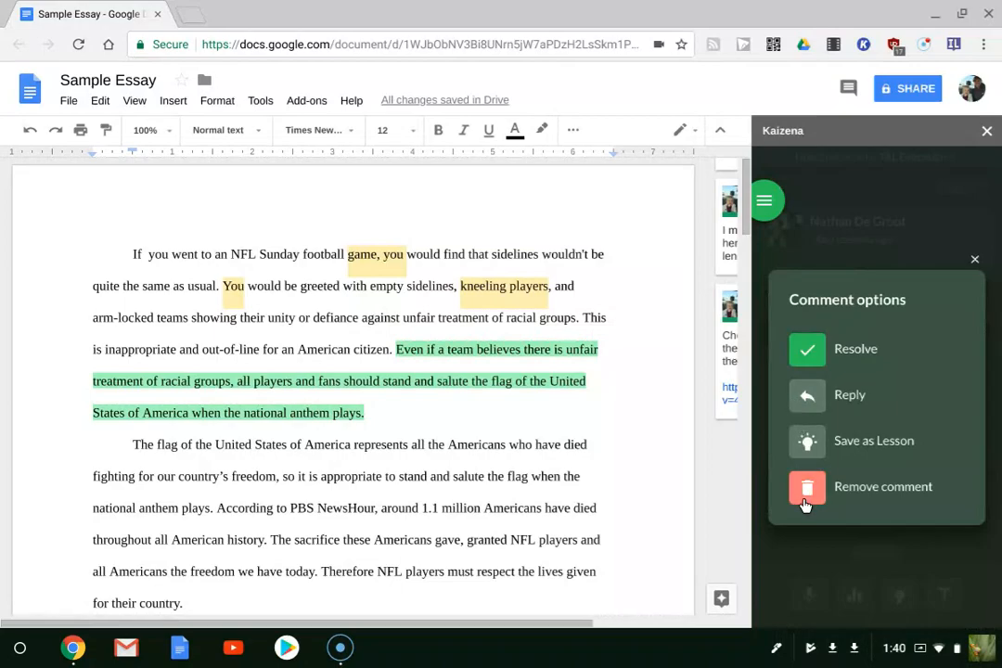
pyautogui.click(806, 347)
pyautogui.click(803, 356)
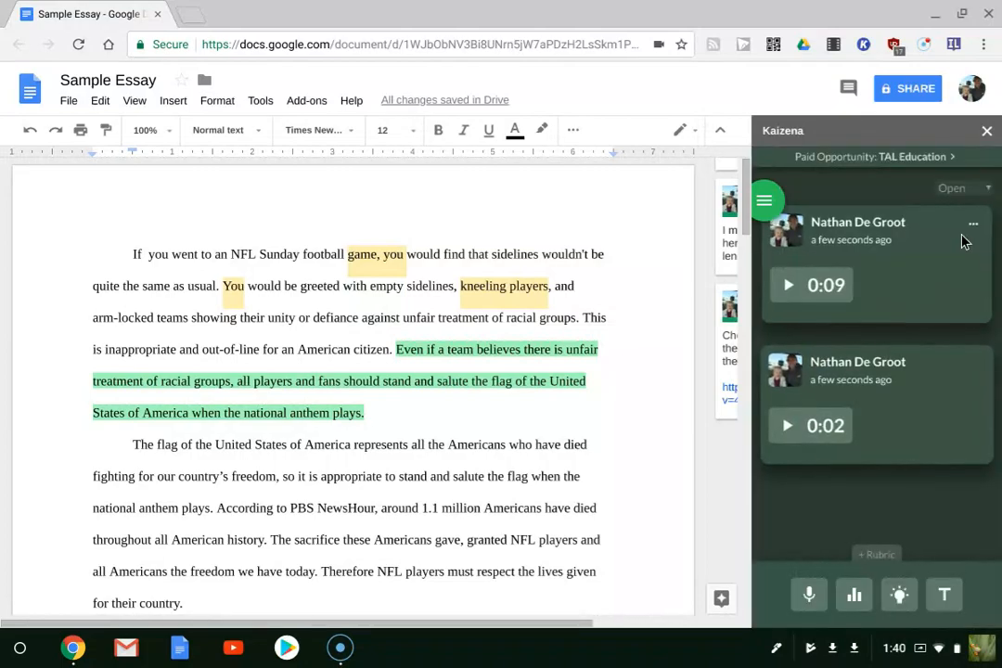
pyautogui.click(969, 226)
pyautogui.click(823, 349)
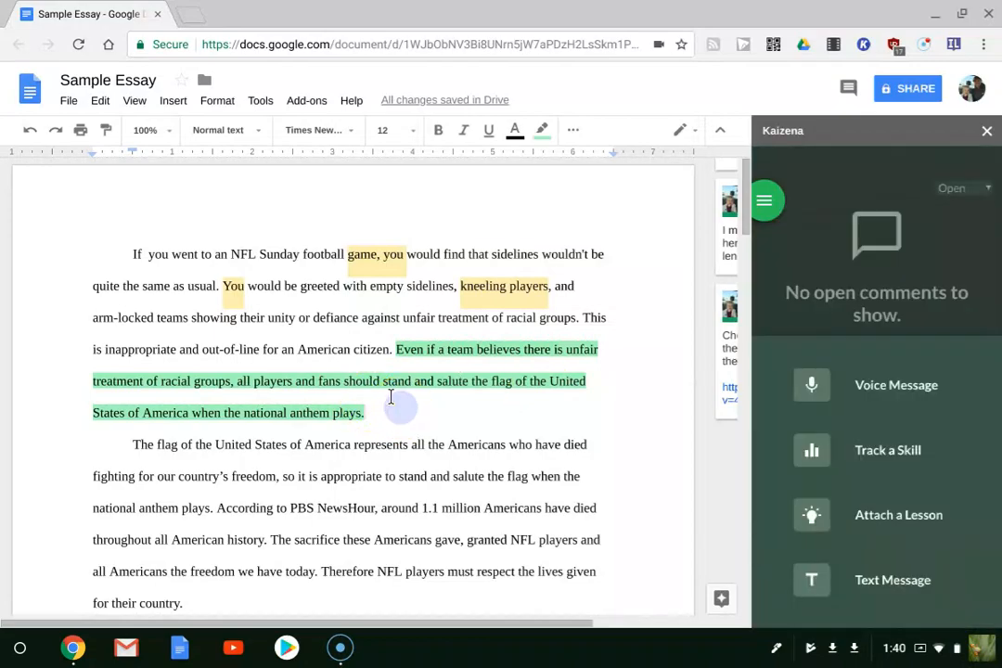
# Step: Look through the whole essay for the highlighted passages and examine the comments attached to the first paragraph
pyautogui.scroll(-2, 357, 390)
pyautogui.scroll(-1, 358, 383)
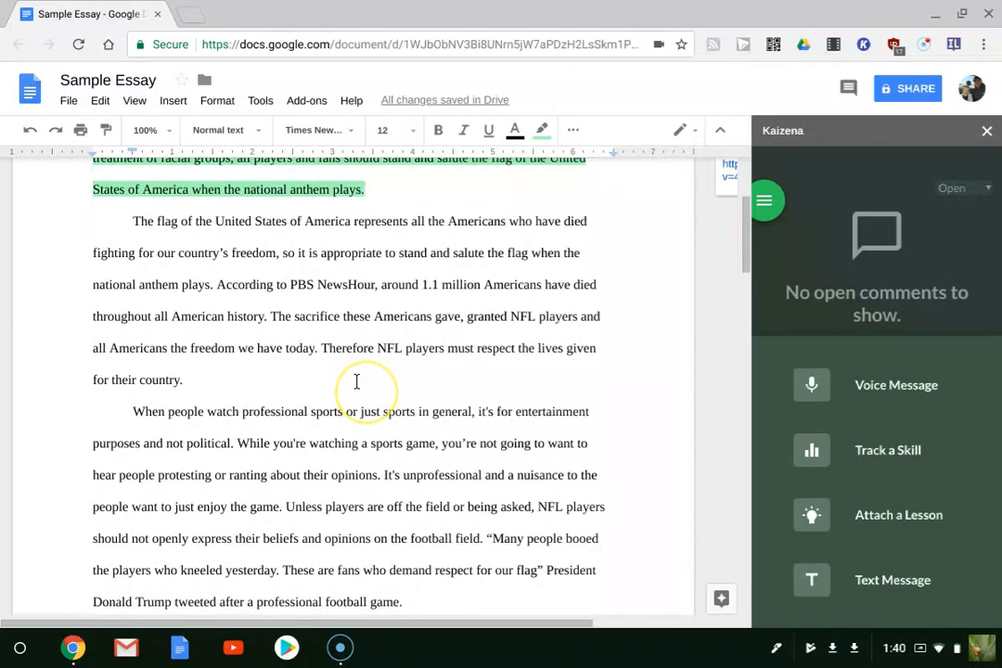
pyautogui.scroll(-1, 356, 381)
pyautogui.scroll(-3, 105, 342)
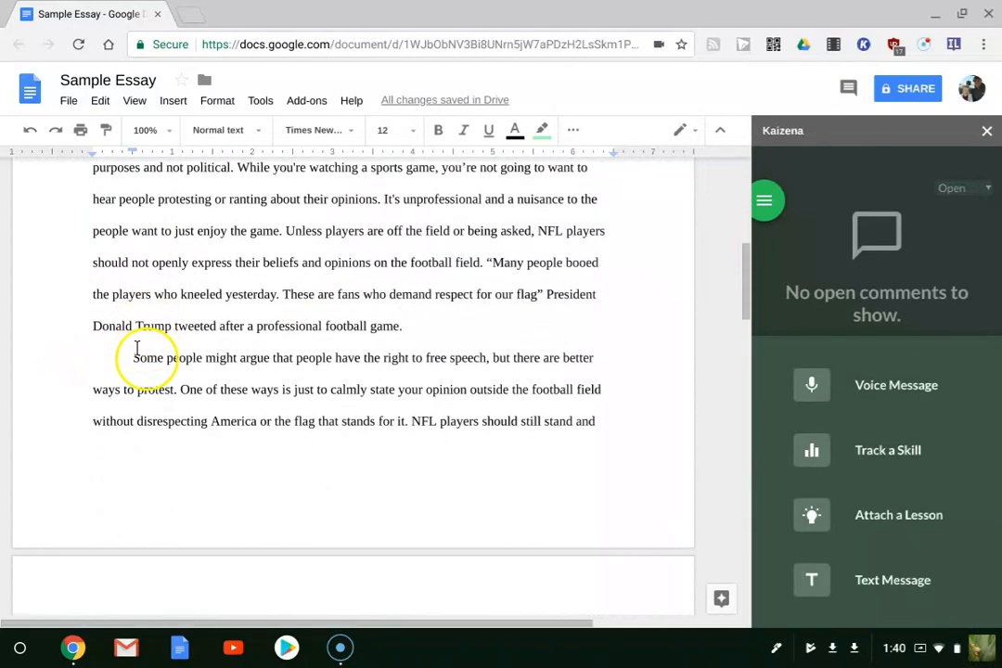
pyautogui.scroll(-5, 135, 255)
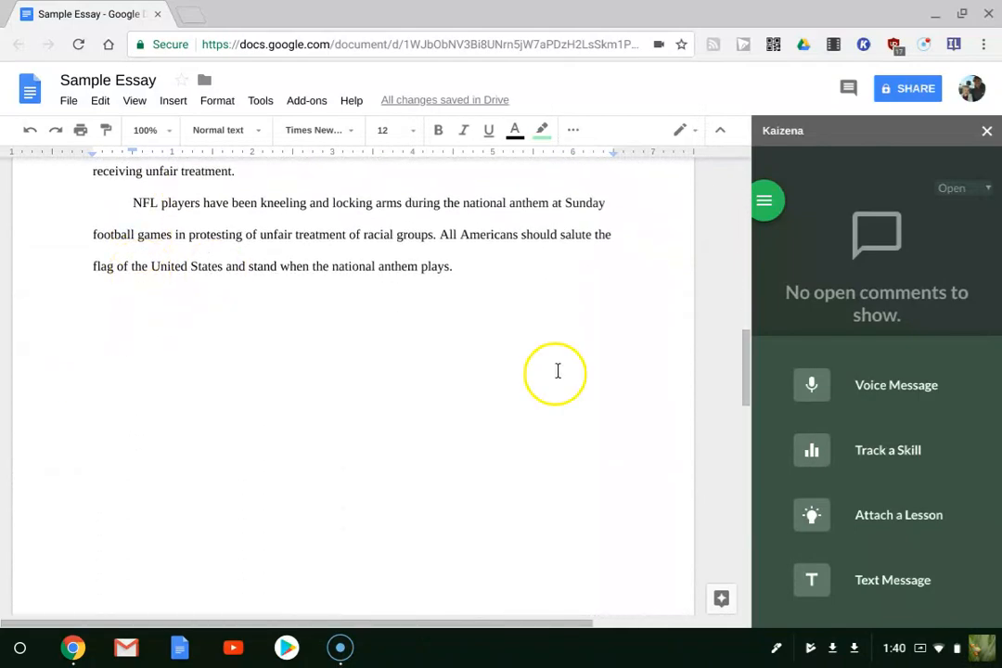
pyautogui.scroll(6, 559, 373)
pyautogui.scroll(5, 560, 380)
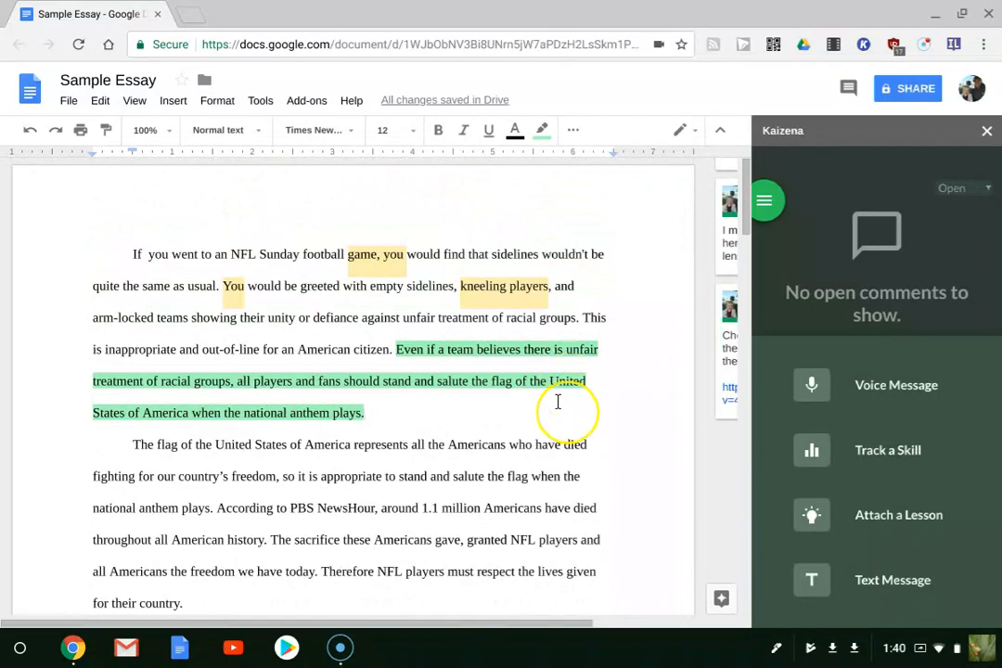
pyautogui.scroll(-2, 558, 402)
pyautogui.scroll(-2, 557, 402)
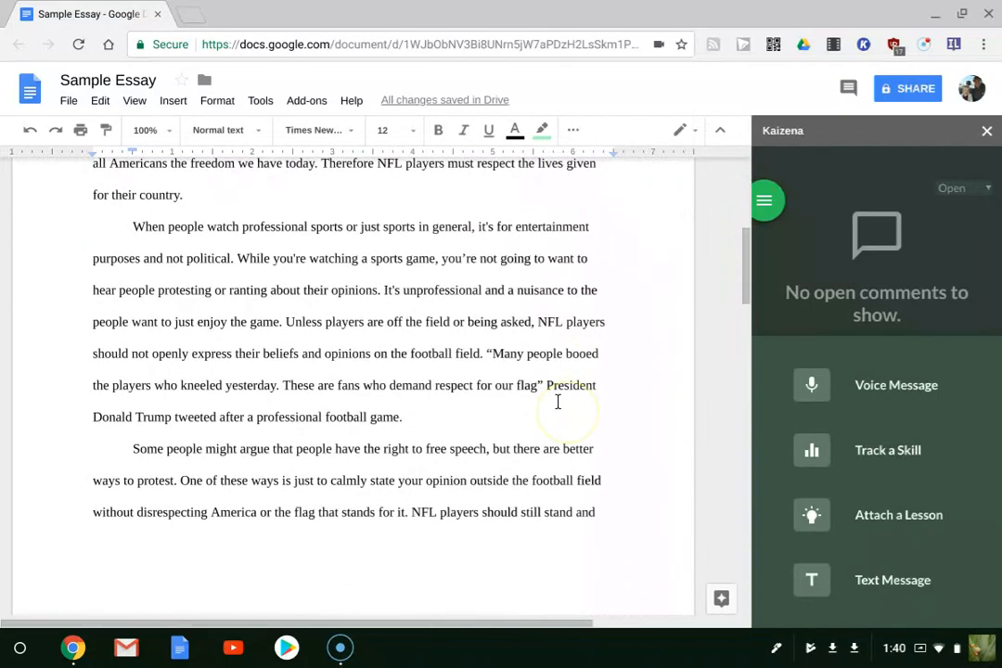
pyautogui.scroll(5, 364, 331)
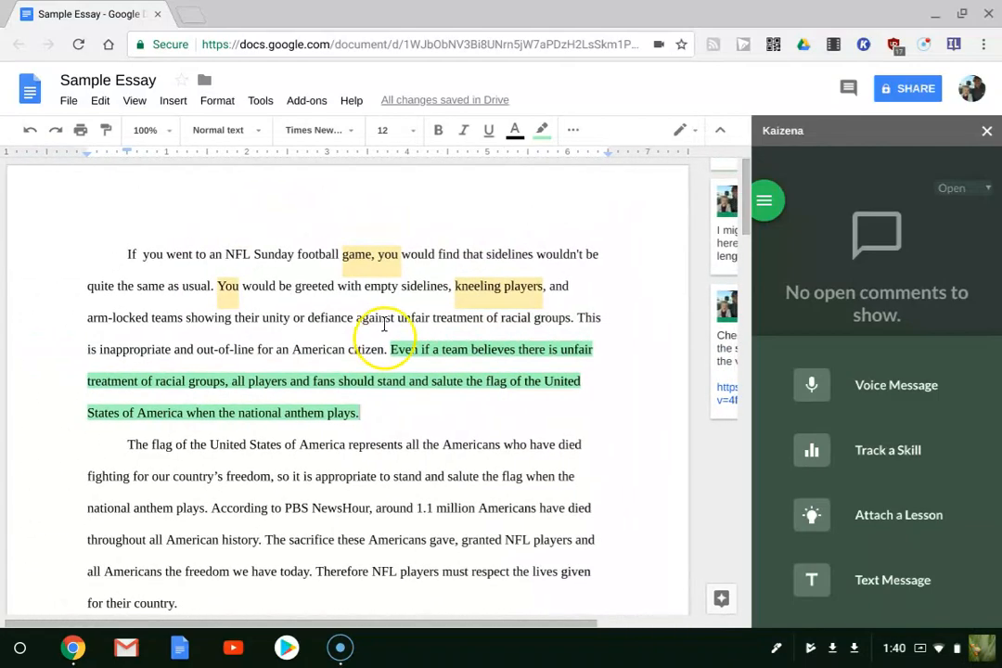
pyautogui.hscroll(1, 413, 373)
pyautogui.hscroll(2, 413, 373)
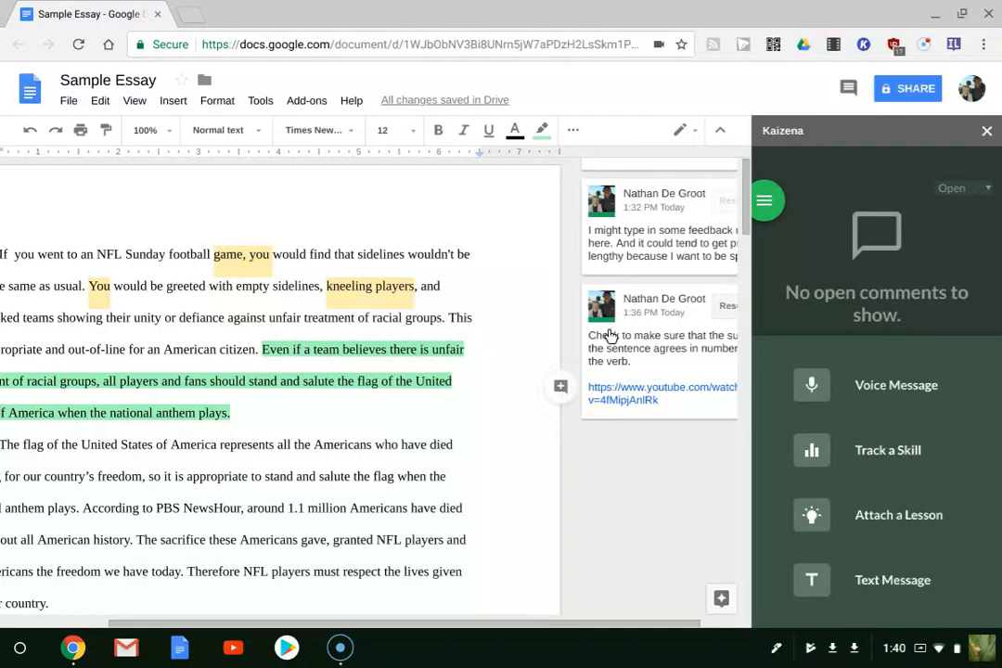
pyautogui.hscroll(-3, 297, 436)
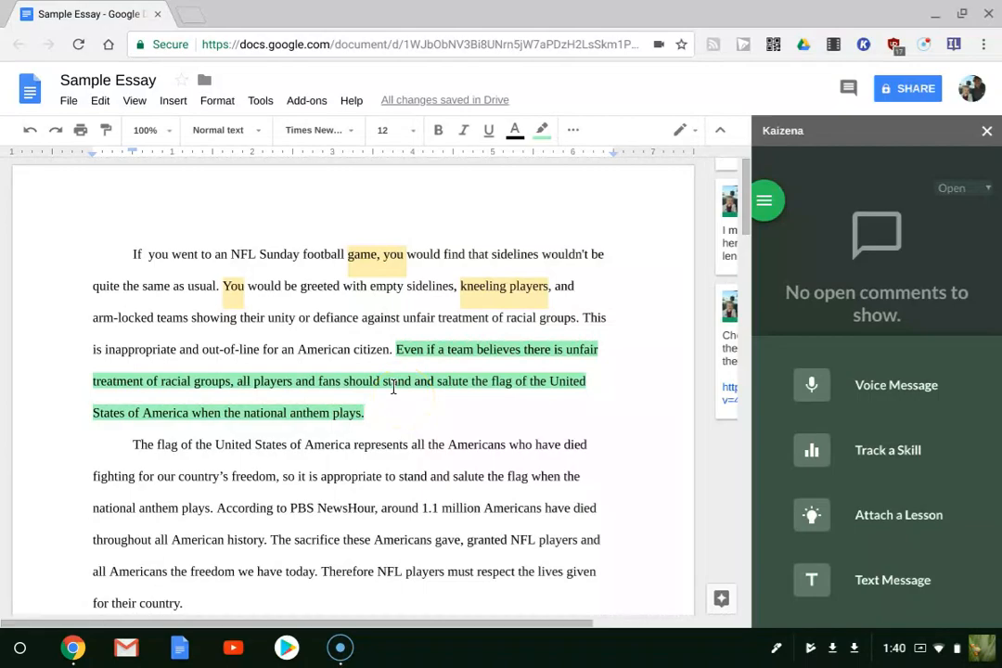
pyautogui.scroll(-4, 394, 388)
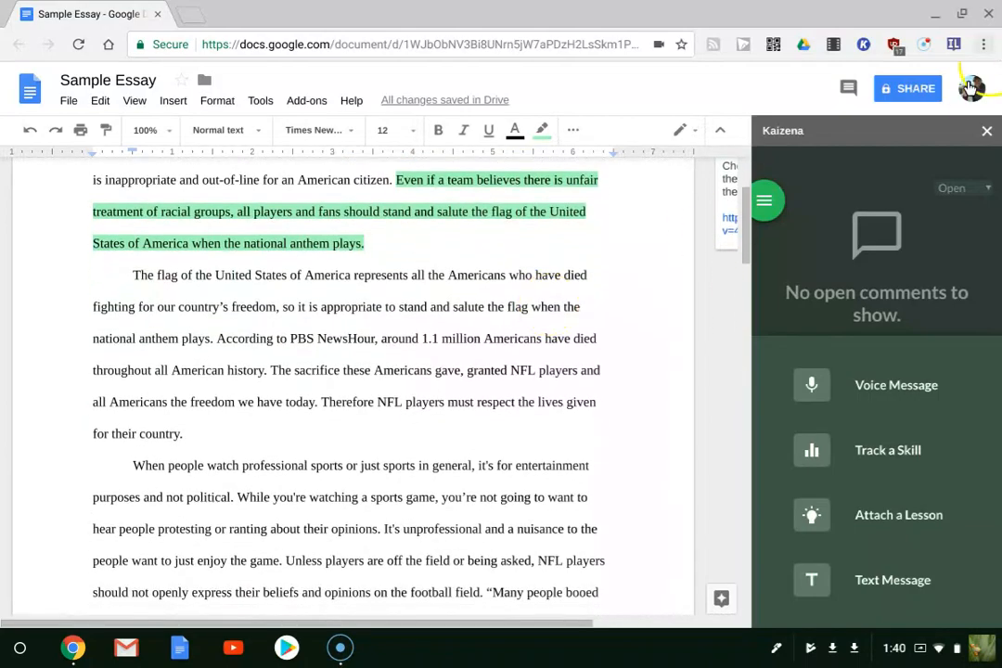
# Step: Close Kaizena and review the essay from the opening paragraph to the conclusion and back
pyautogui.click(986, 131)
pyautogui.scroll(4, 468, 271)
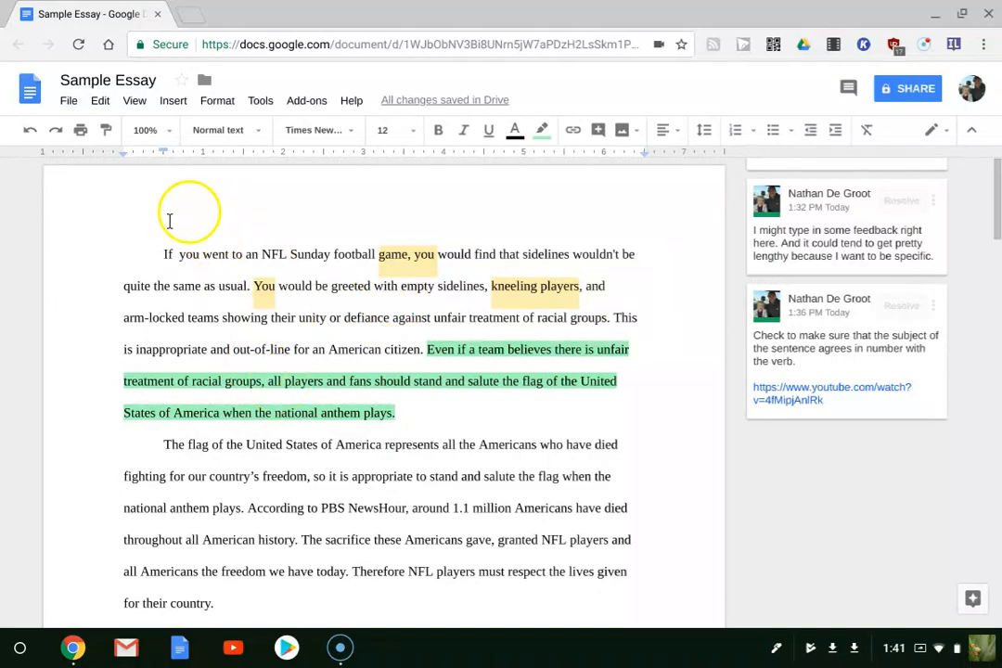
pyautogui.scroll(-3, 147, 246)
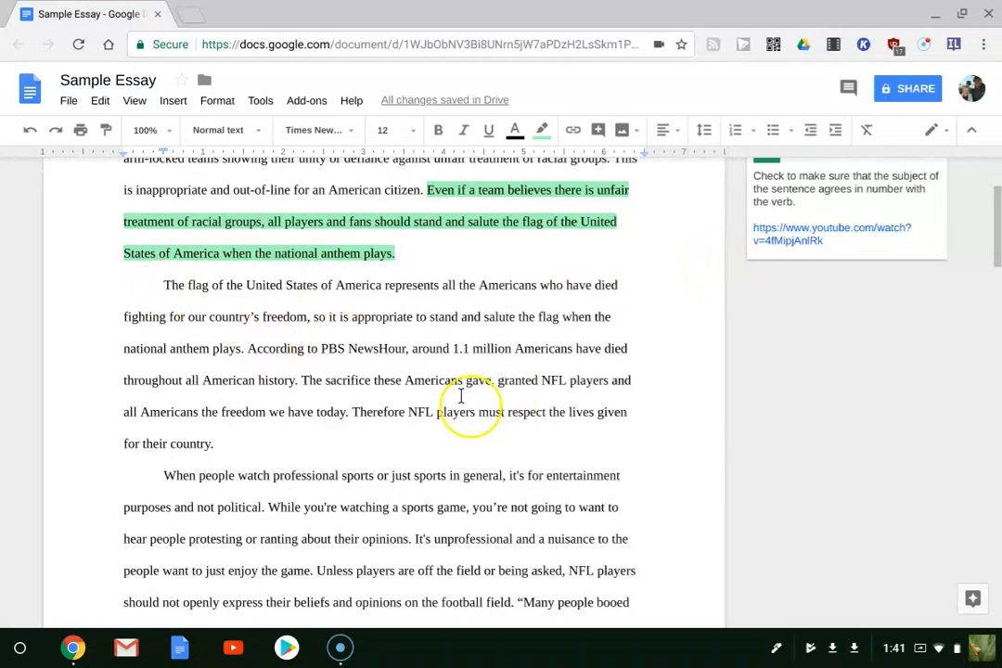
pyautogui.scroll(-5, 288, 381)
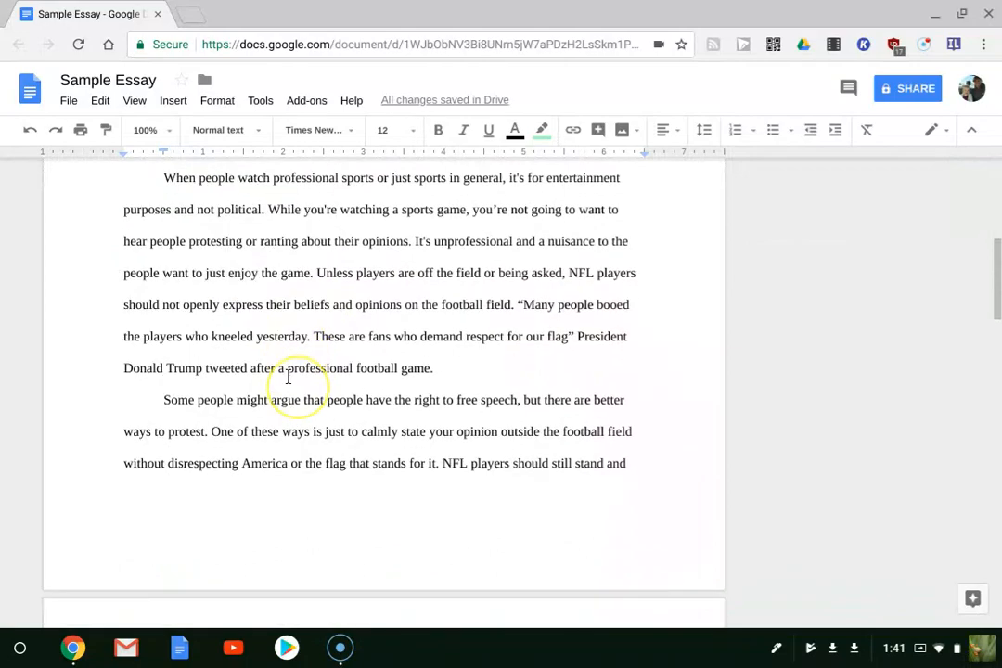
pyautogui.scroll(-3, 288, 375)
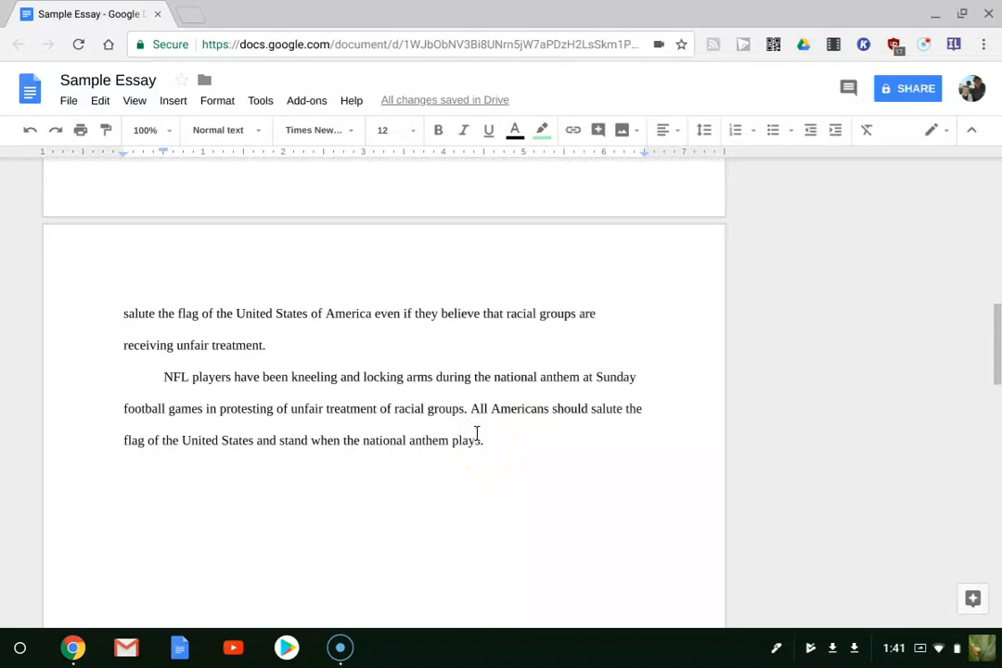
pyautogui.scroll(-3, 476, 434)
pyautogui.scroll(9, 476, 433)
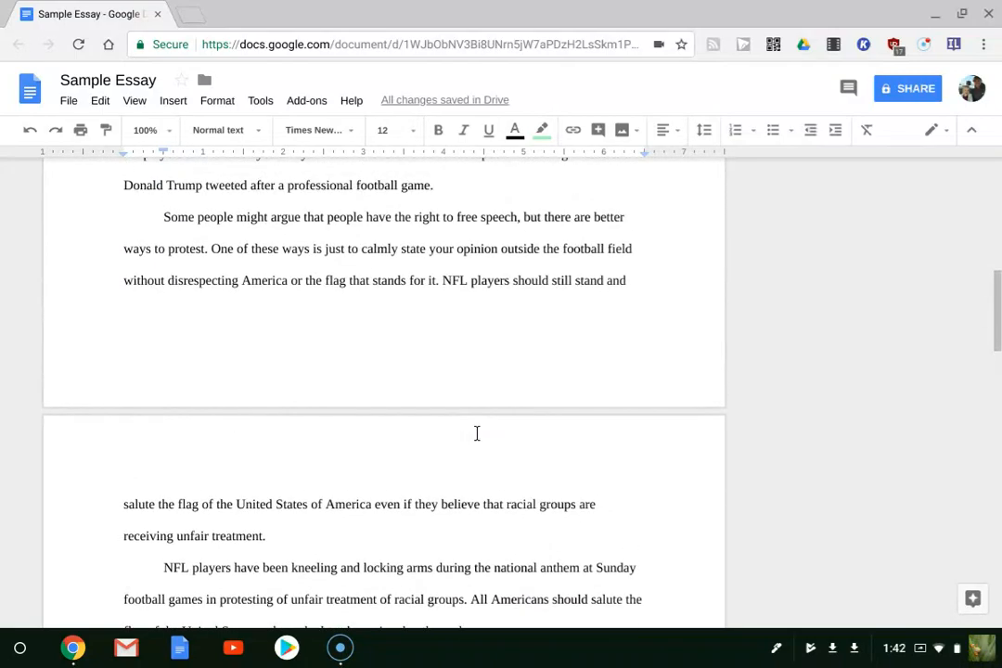
pyautogui.scroll(4, 476, 433)
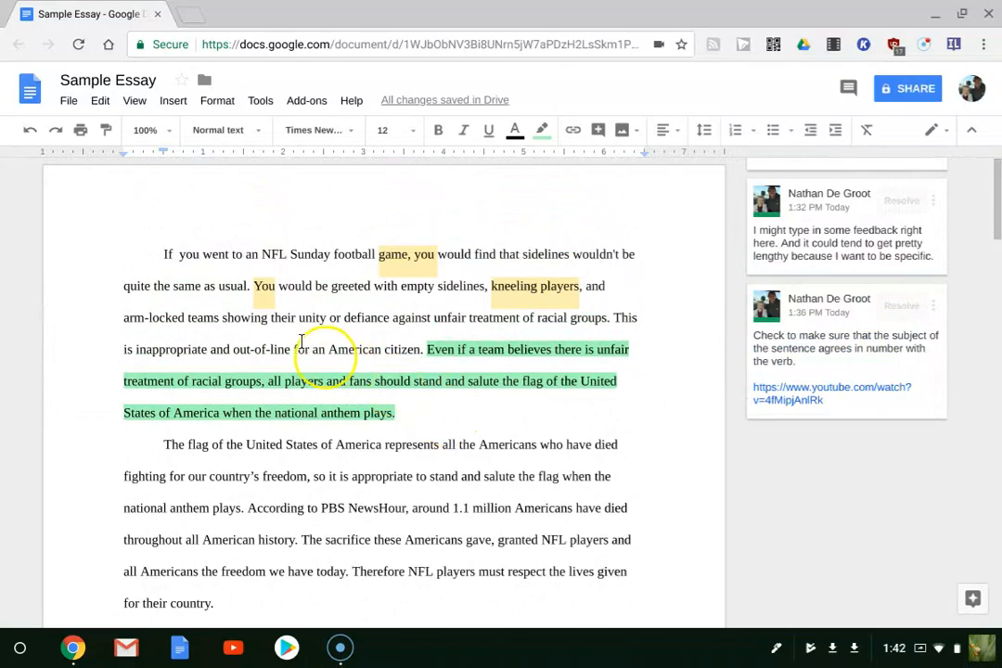